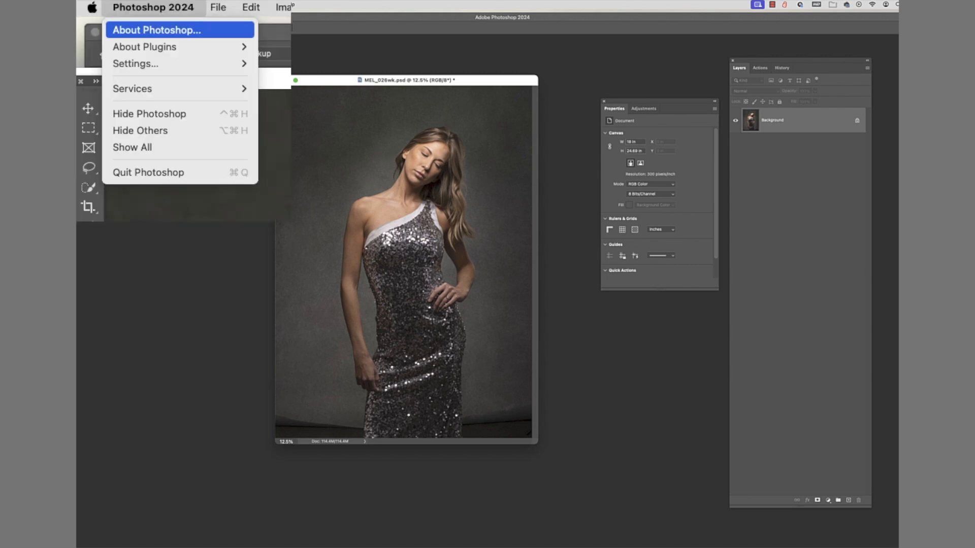
Open the program's version information to check the installed release, and close it
left_click(180, 29)
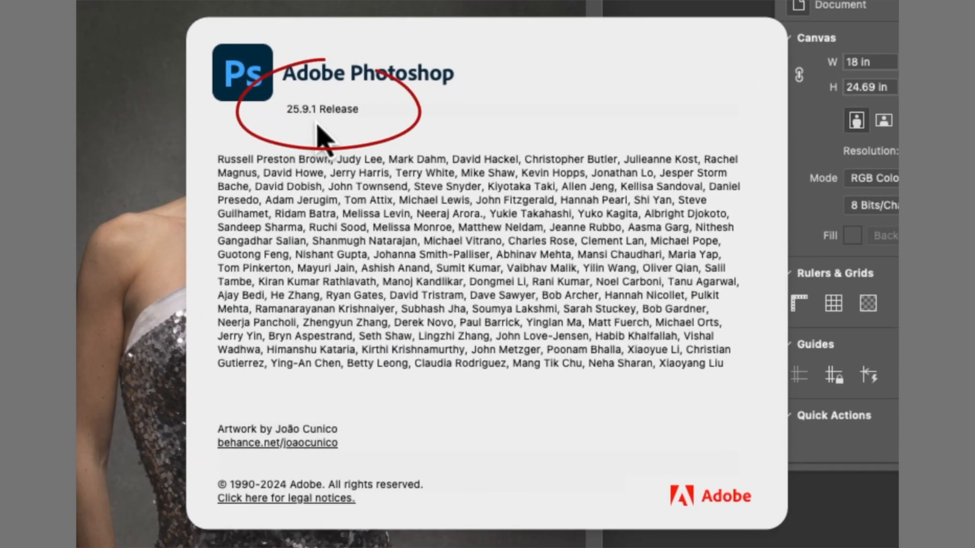
left_click(513, 421)
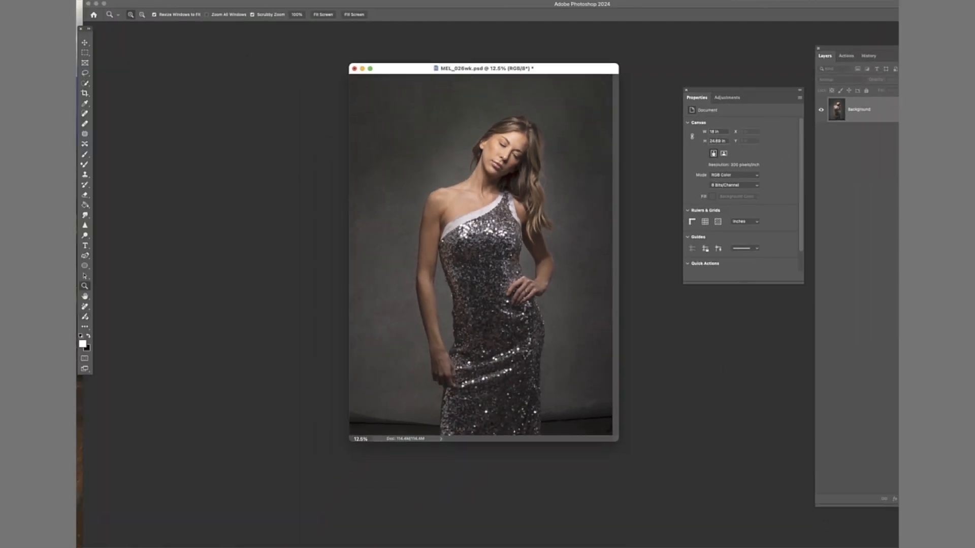
Open the screenshot of the New Tools Found dialog for review, and close it
left_click_drag(964, 239, 546, 159)
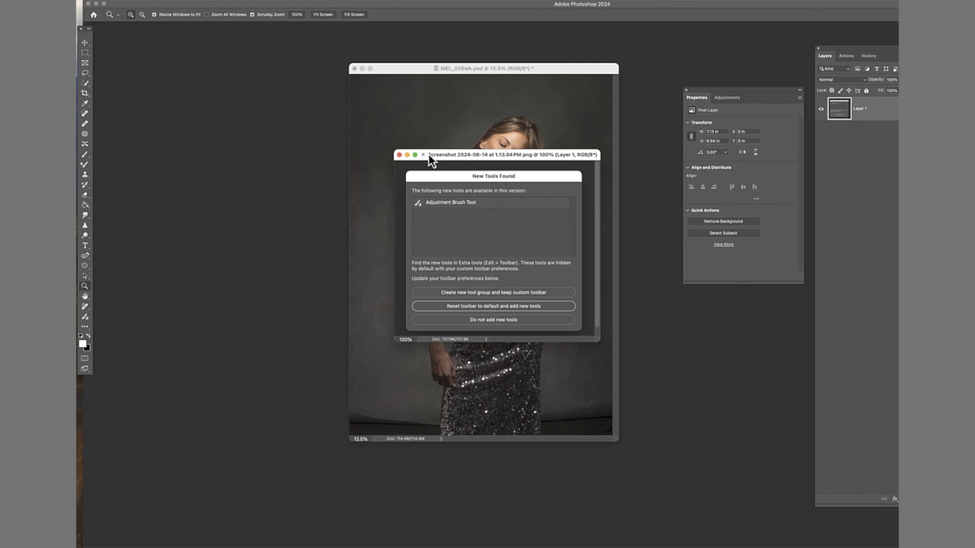
left_click(400, 154)
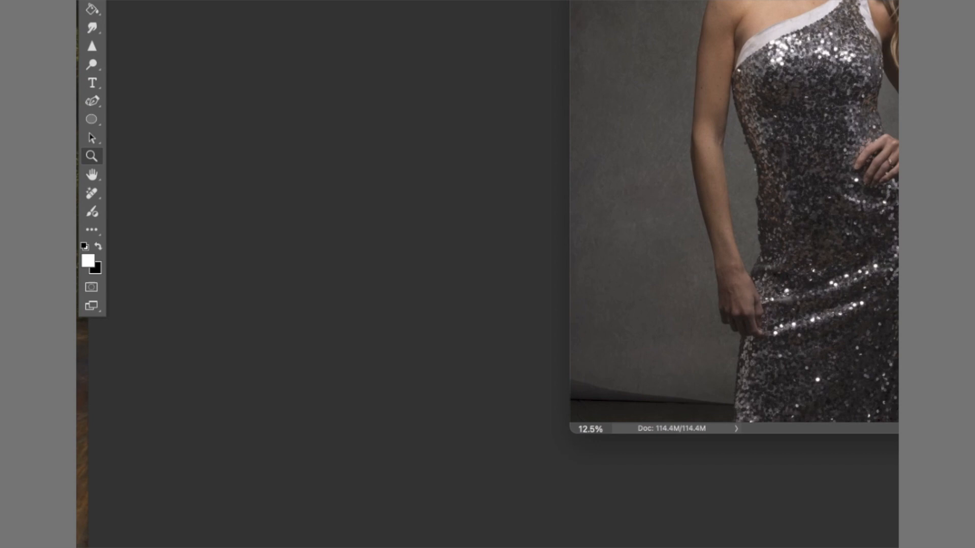
Examine the end of the Customize Toolbar tool list for the Adjustment Brush Tool, and leave without changes
mouse_move(99, 158)
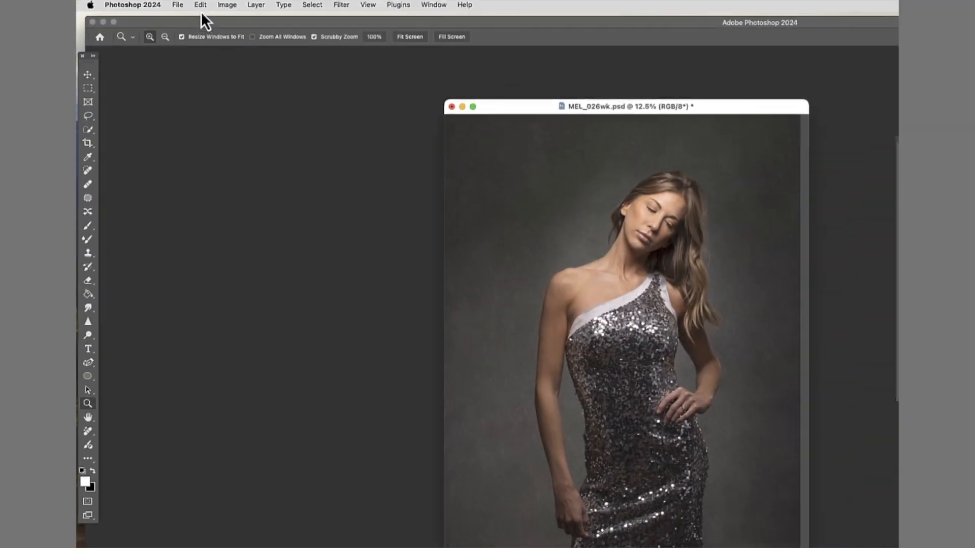
left_click(200, 6)
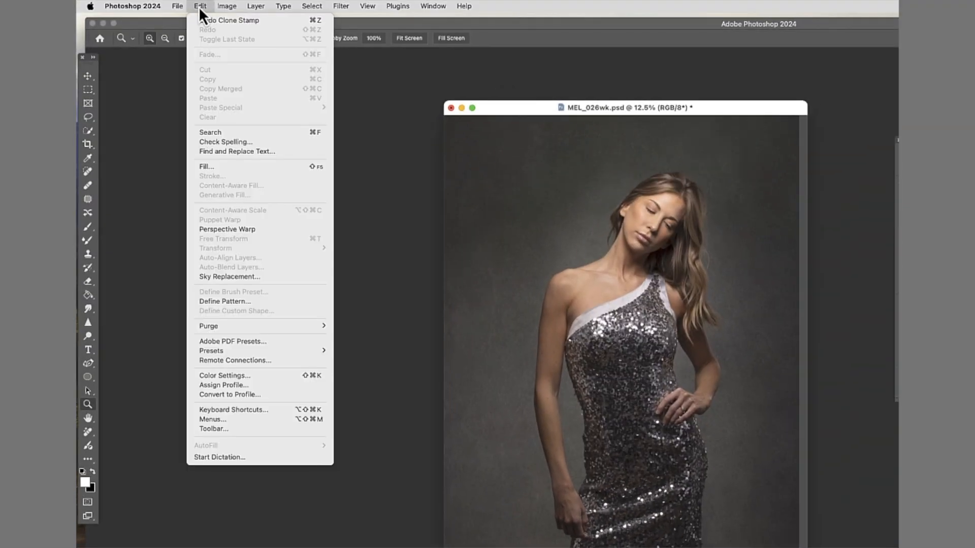
left_click(278, 434)
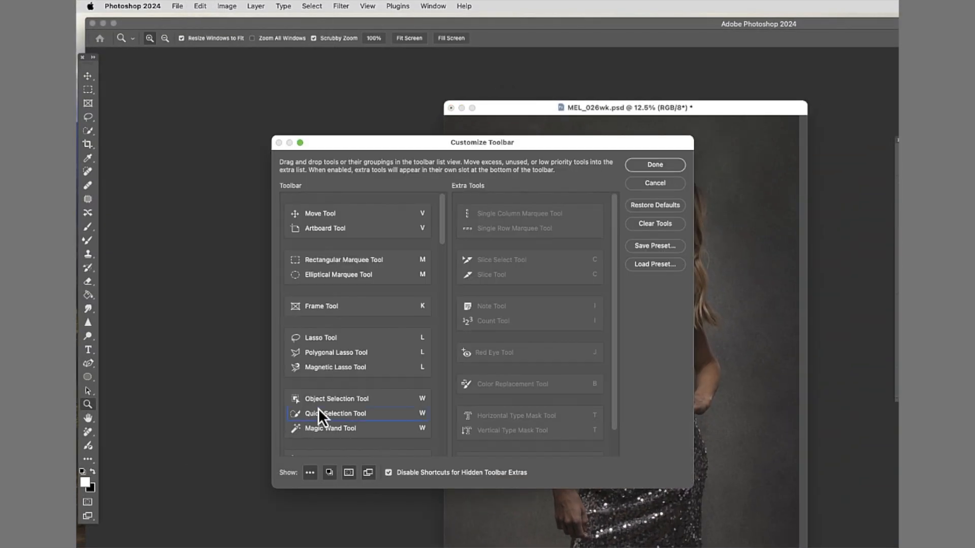
scroll(318, 408, "down", 15)
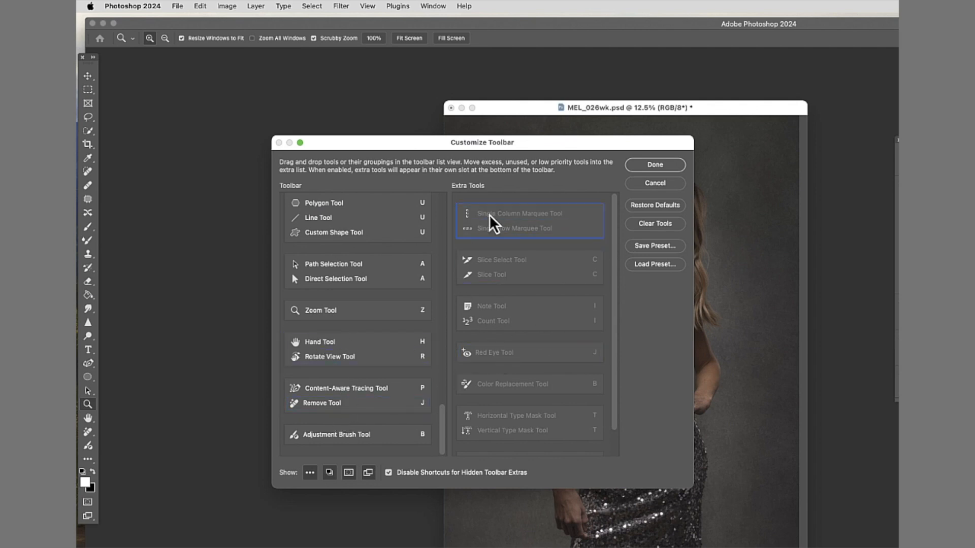
left_click(653, 185)
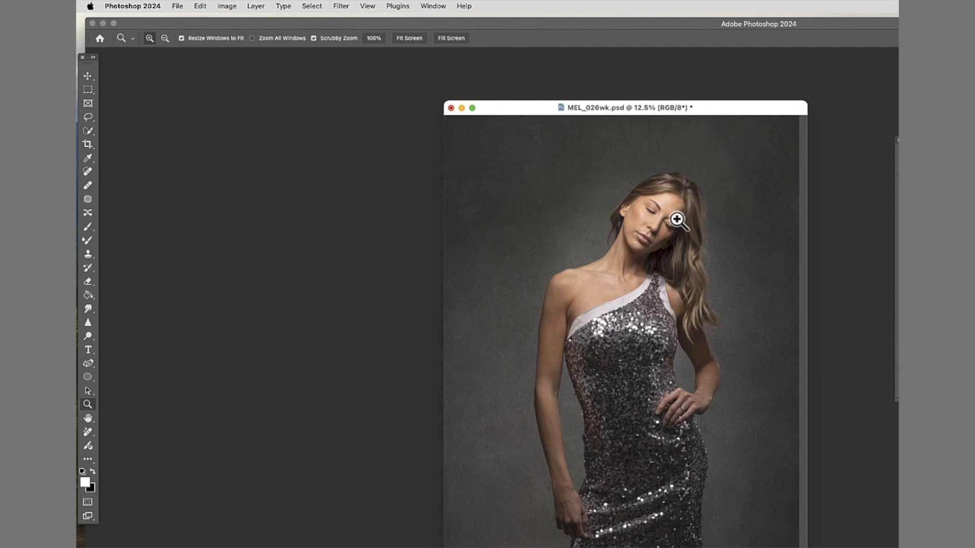
Activate the Adjustment Brush tool, review its adjustment types and choose Brightness/Contrast
left_click_drag(707, 109, 698, 110)
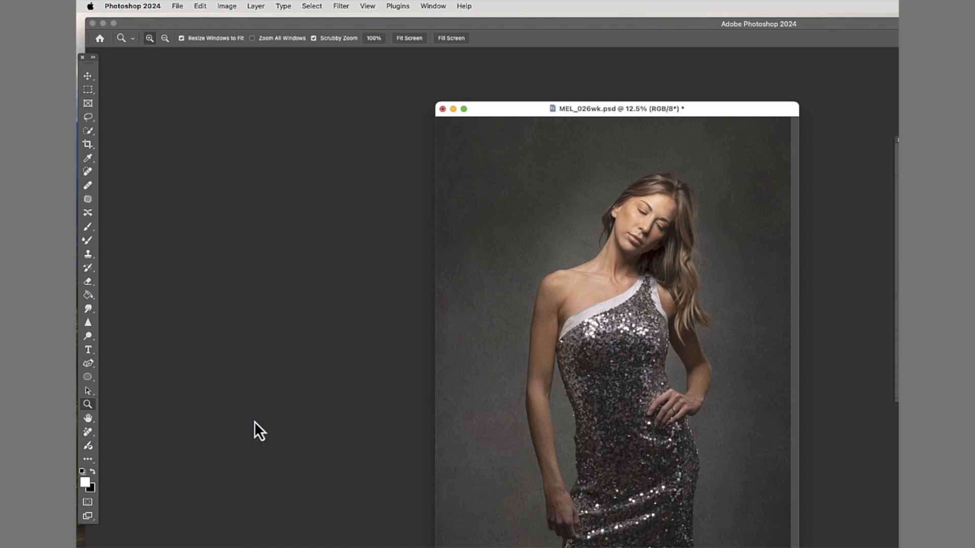
left_click_drag(737, 112, 731, 117)
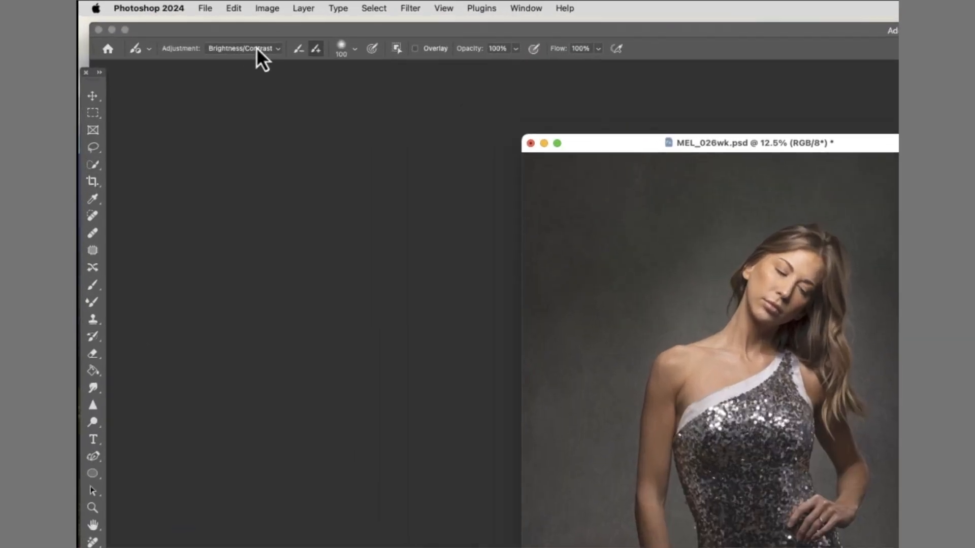
left_click(176, 24)
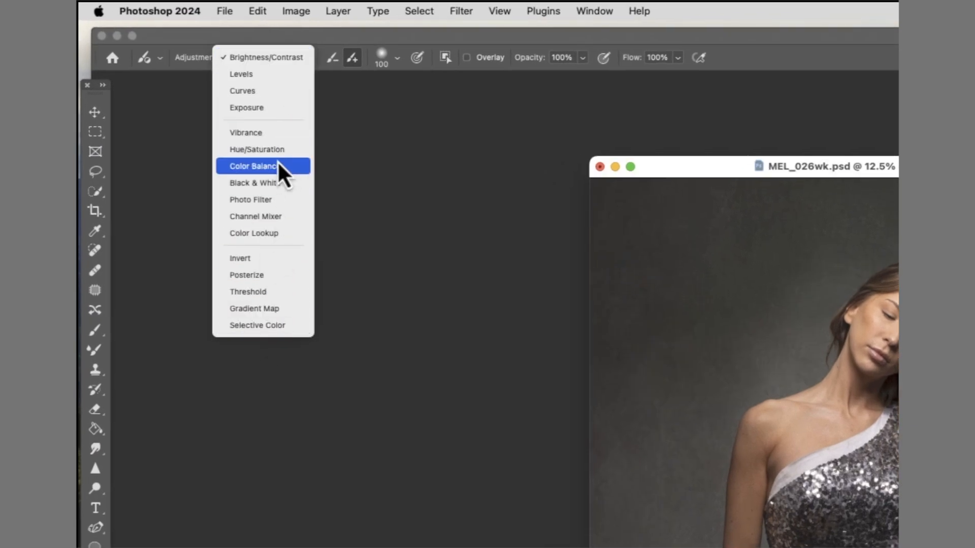
left_click(263, 59)
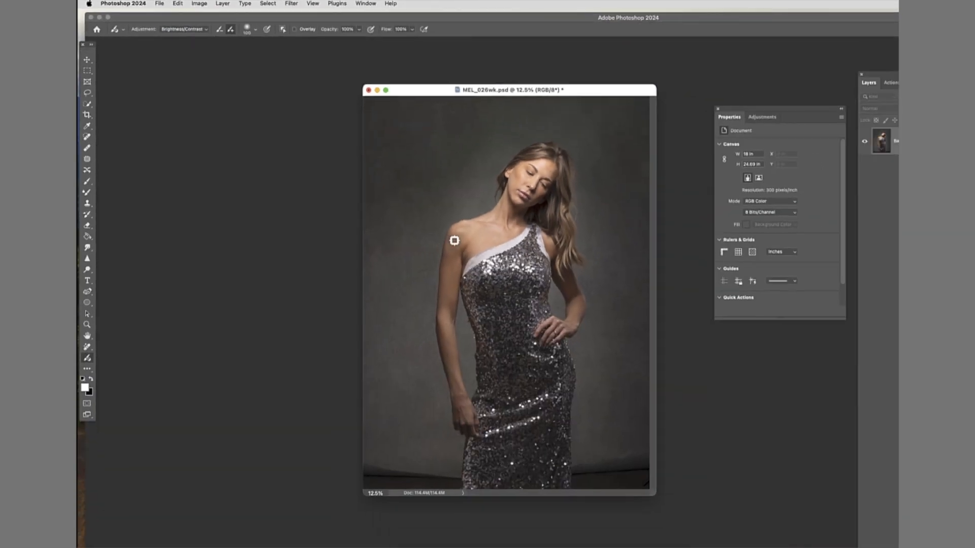
Enlarge the Adjustment Brush until it covers most of the model's upper chest between shoulder and neck
key("z")
left_click(485, 243)
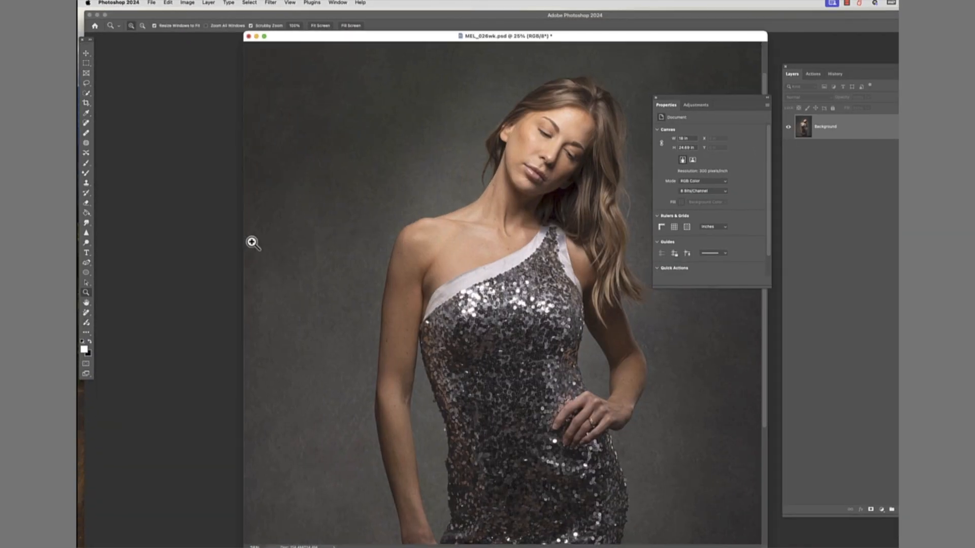
left_click(87, 323)
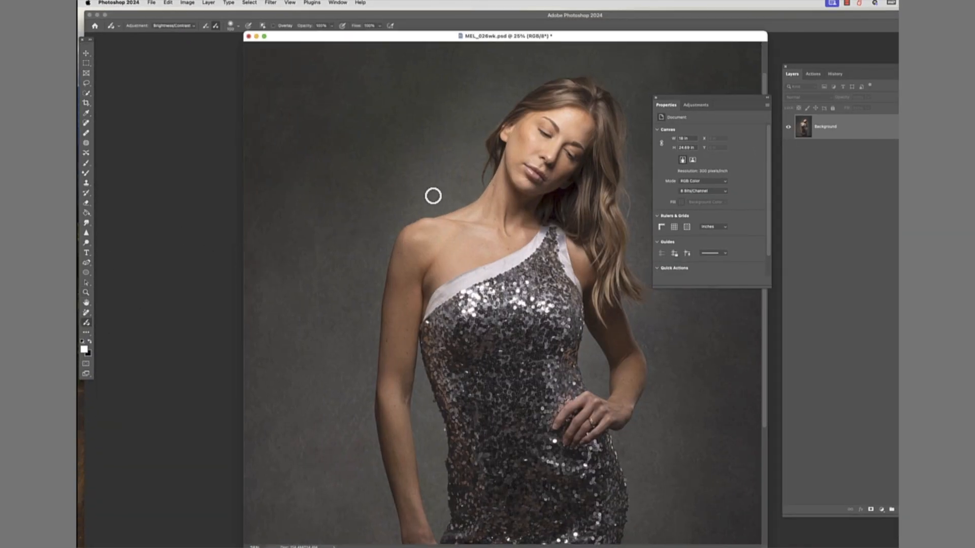
key("bracketright")
key("bracketright")
key("bracketright")
key("bracketright")
key("bracketright")
key("bracketright")
key("bracketright")
key("bracketright")
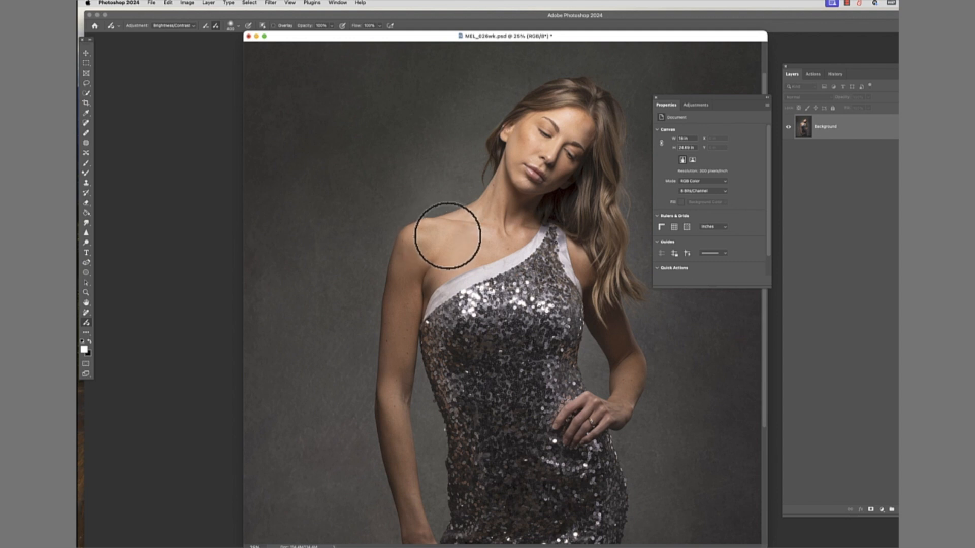
Try brightening the model's upper chest with the Adjustment Brush at 100% opacity, and undo the stroke
mouse_move(440, 235)
left_mouse_down()
mouse_move(485, 219)
mouse_move(442, 237)
mouse_move(486, 229)
mouse_move(450, 248)
mouse_move(485, 242)
left_mouse_up()
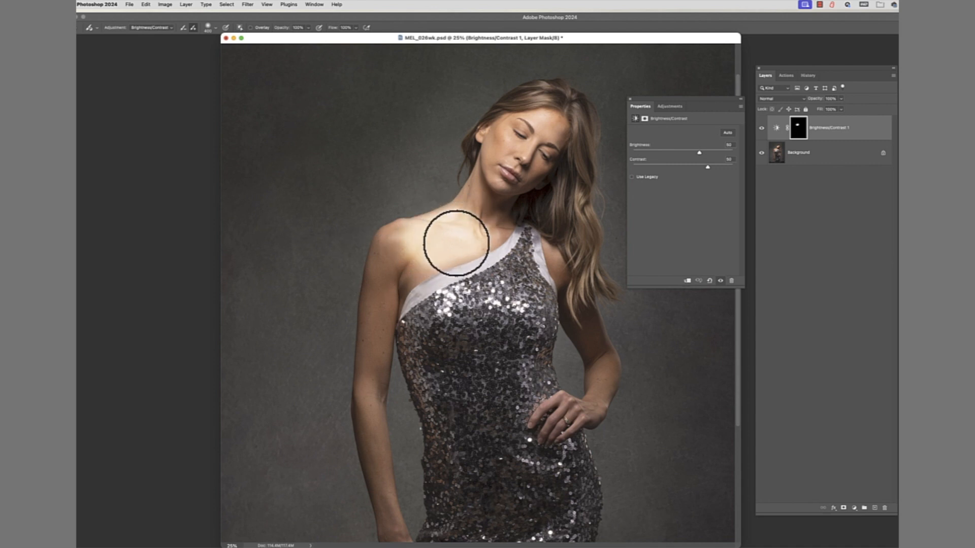
key("super+z")
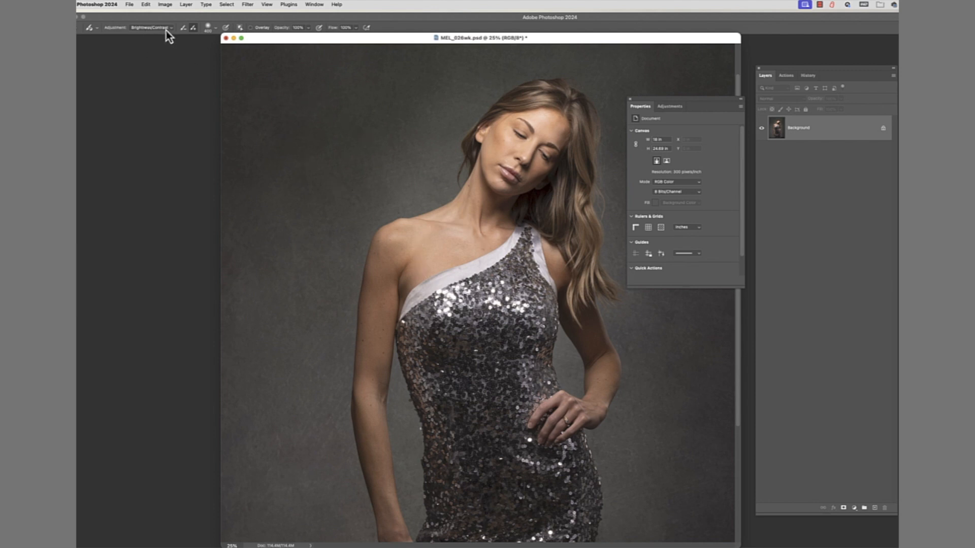
Brush the model's upper chest at 45% opacity and set the adjustment's Brightness to -30 and Contrast to 0
left_click(308, 28)
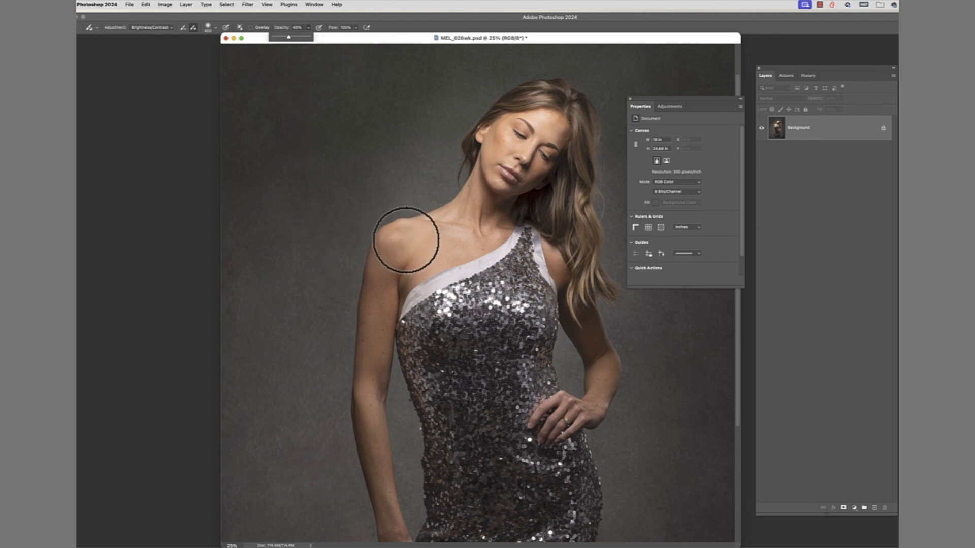
left_click_drag(405, 238, 479, 215)
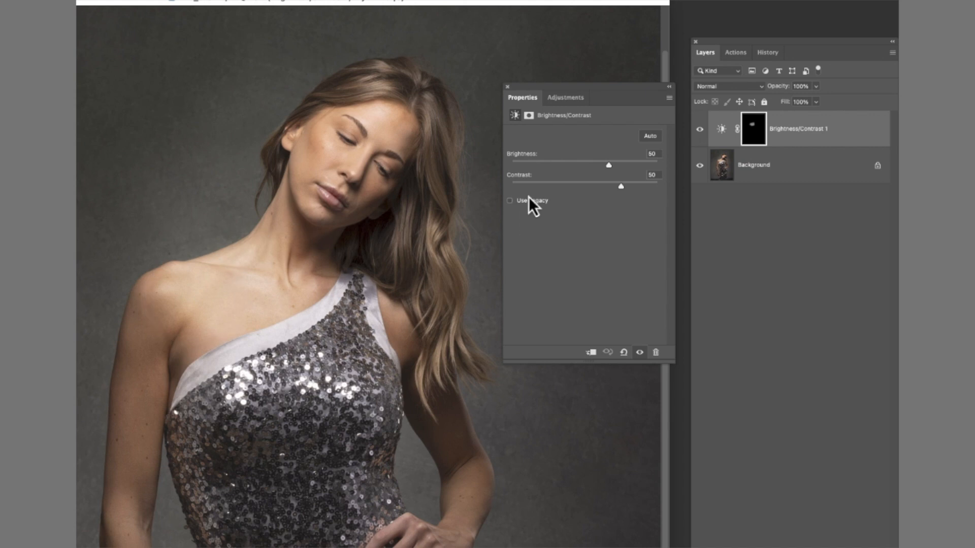
left_click_drag(607, 169, 569, 173)
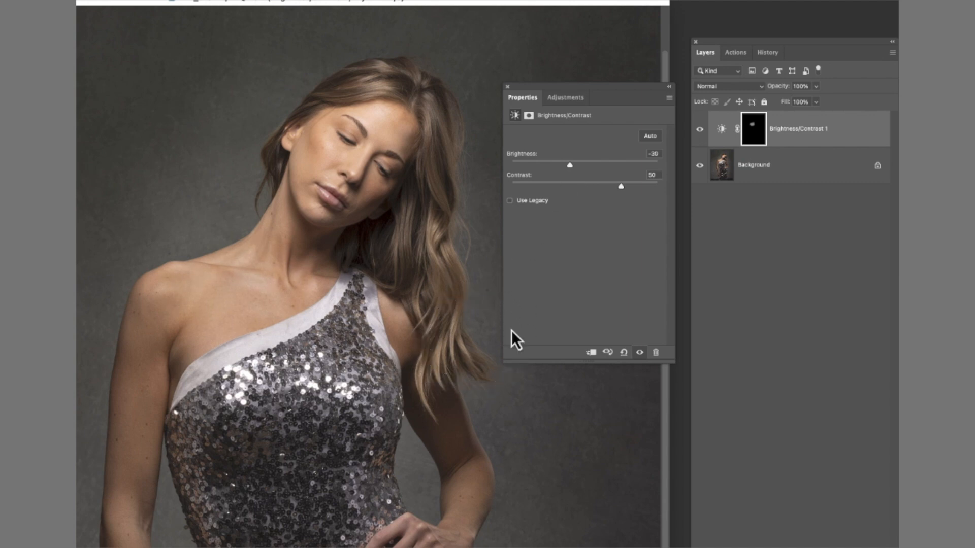
left_click_drag(618, 188, 585, 187)
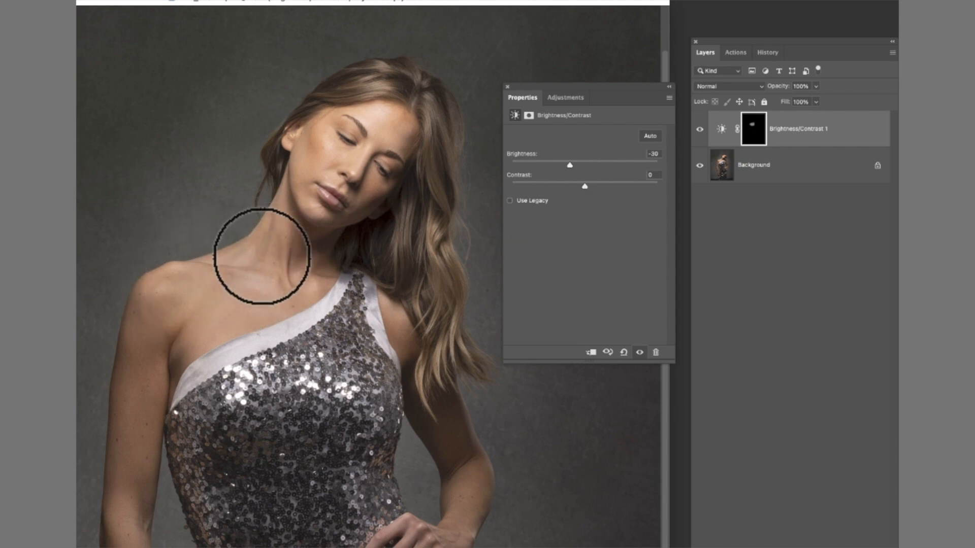
Extend the darkening adjustment by brushing over the model's arm, the dress's white trim and its sequins
left_click_drag(124, 547, 126, 509)
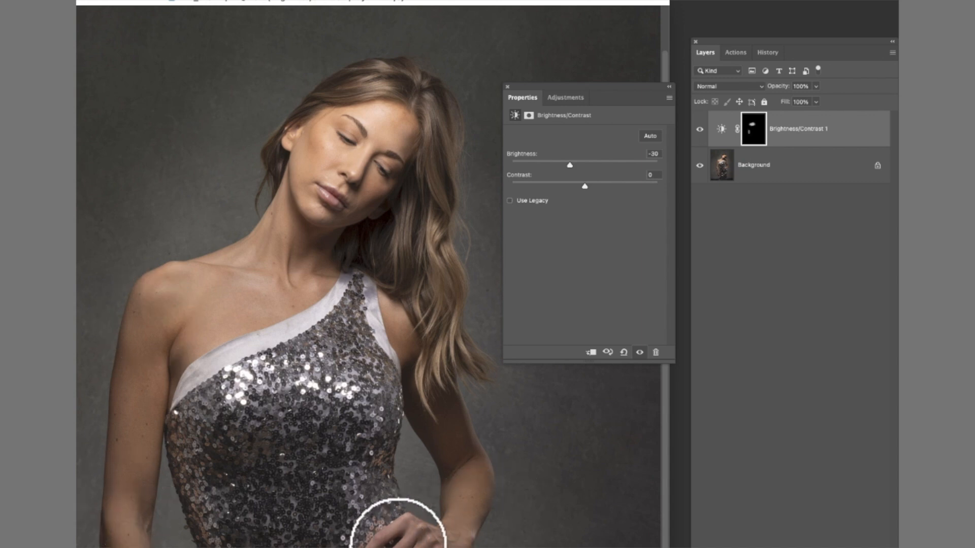
mouse_move(354, 333)
left_mouse_down()
mouse_move(396, 343)
mouse_move(300, 342)
left_mouse_up()
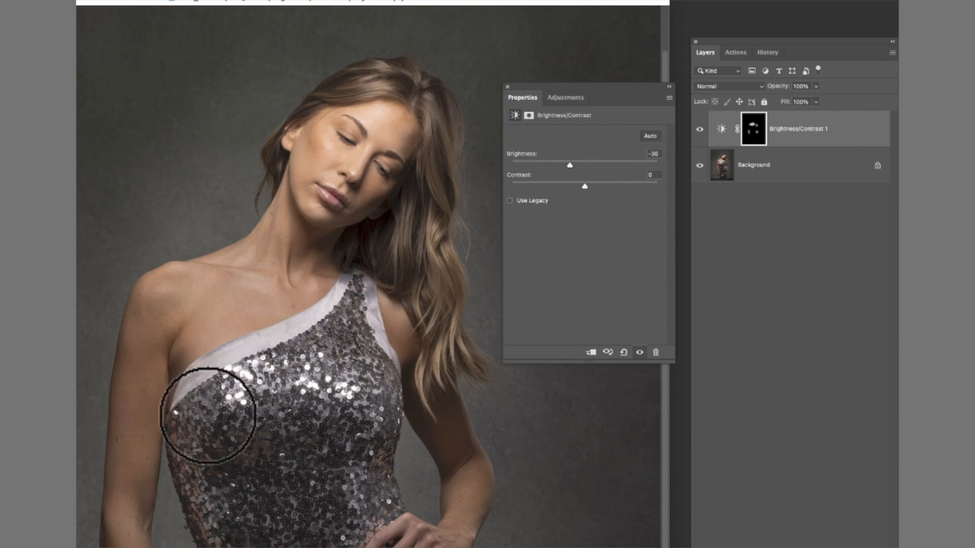
mouse_move(348, 391)
left_mouse_down()
mouse_move(359, 304)
mouse_move(318, 318)
mouse_move(333, 304)
left_mouse_up()
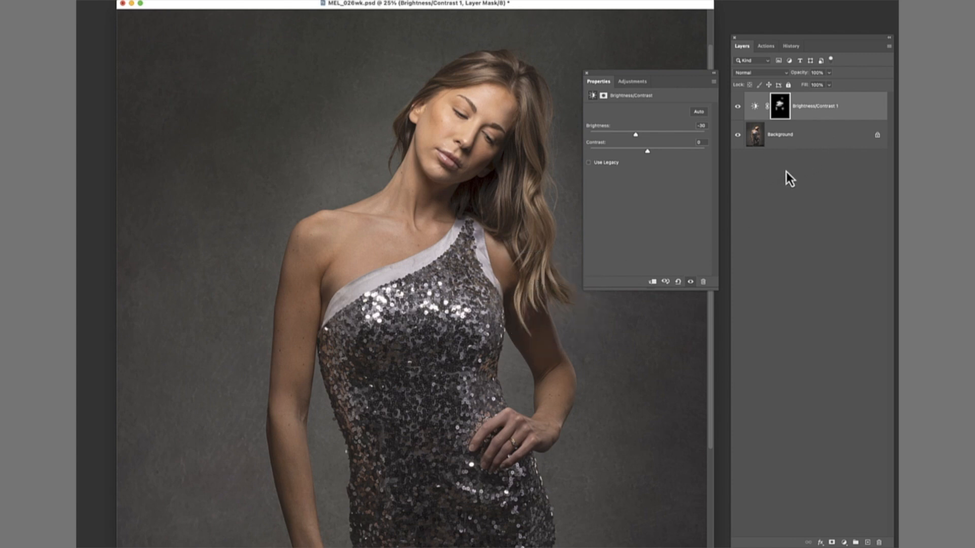
Delete the brushed adjustment layer and add a new Brightness/Contrast adjustment layer with Brightness set to -27
left_click_drag(852, 105, 880, 543)
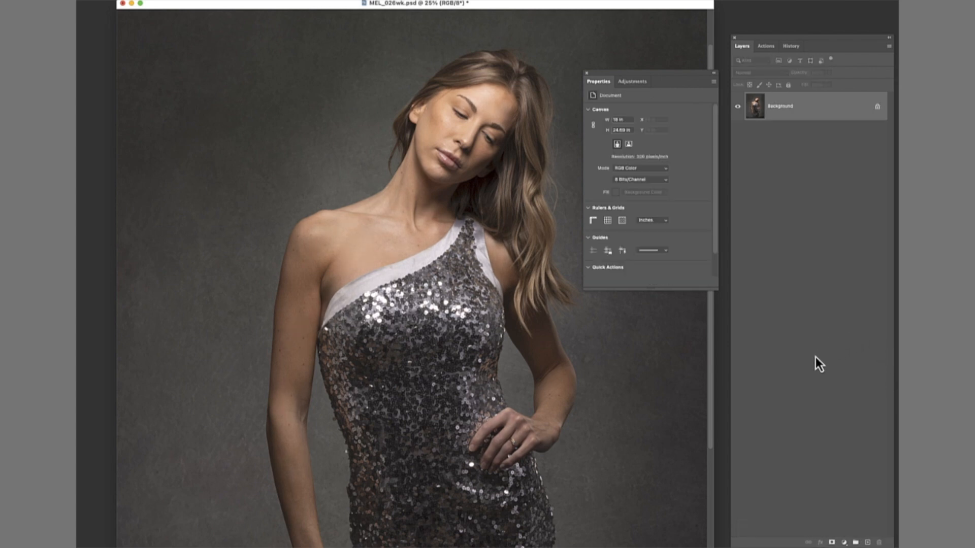
left_click(844, 543)
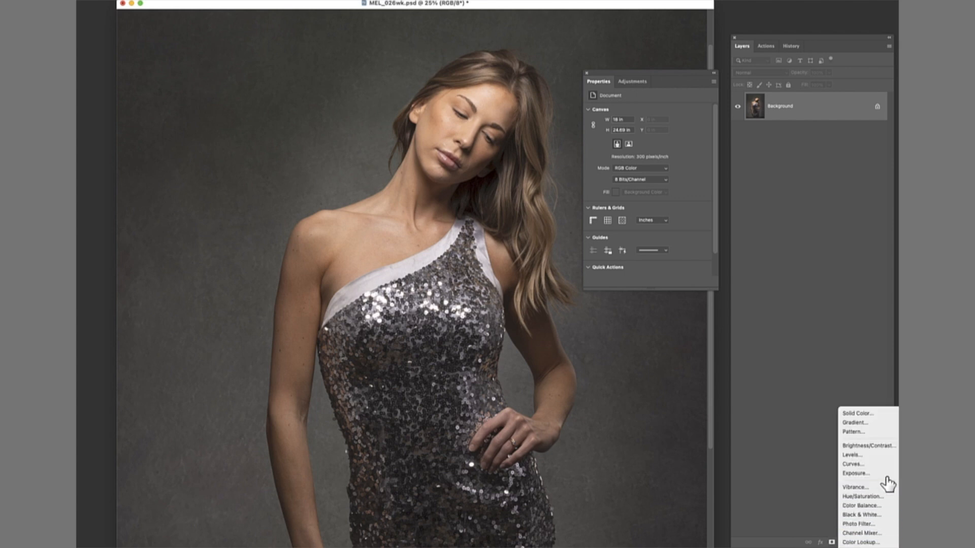
left_click(888, 446)
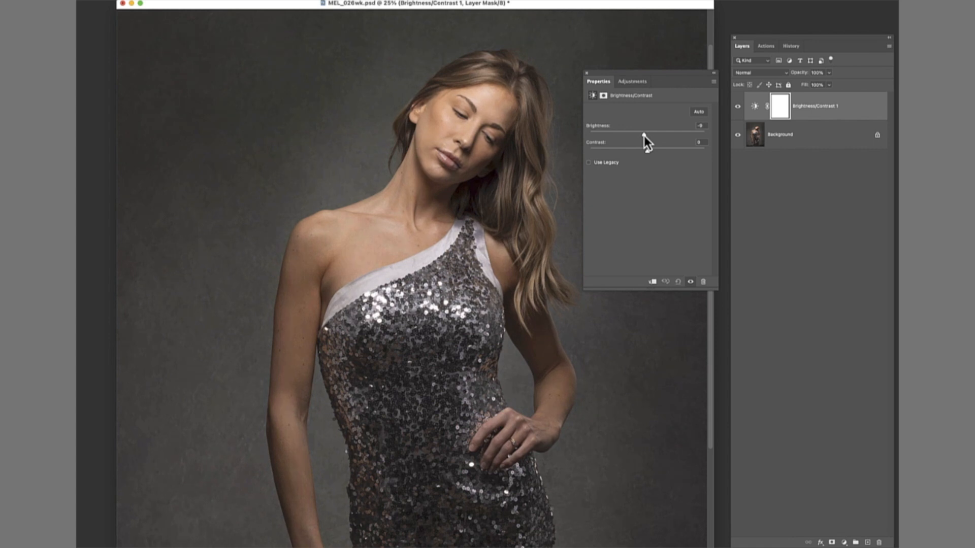
left_click_drag(642, 136, 641, 135)
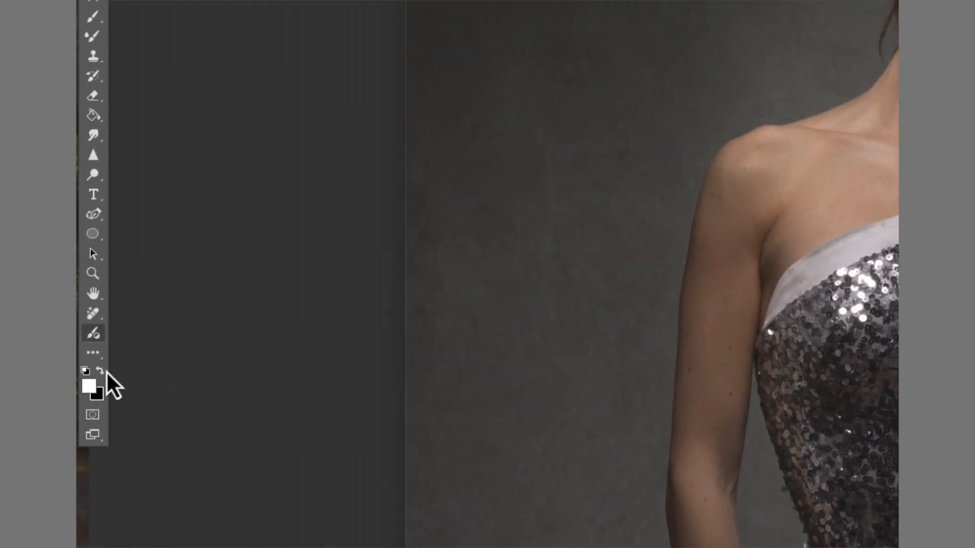
Fill the Brightness/Contrast layer's mask with black using the Paint Bucket tool
left_click(99, 121)
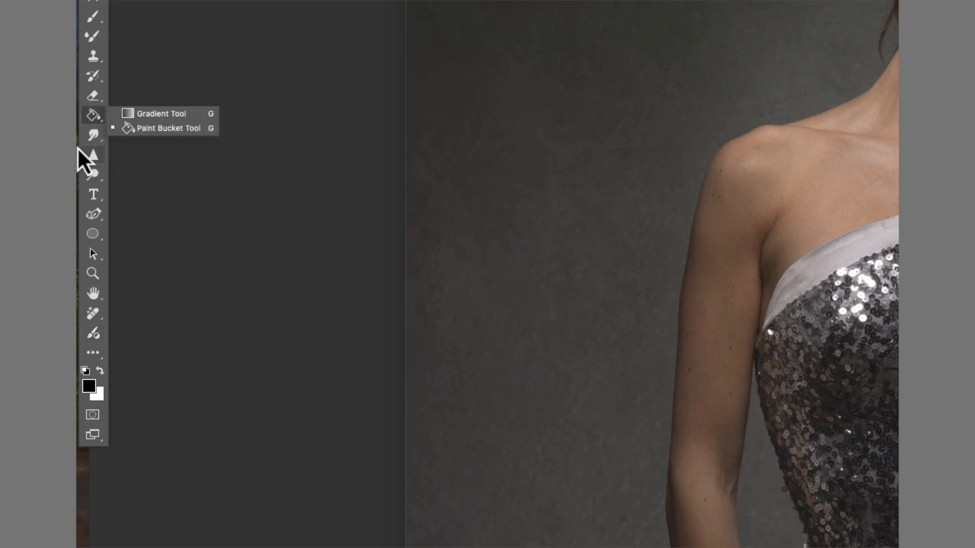
left_click(181, 132)
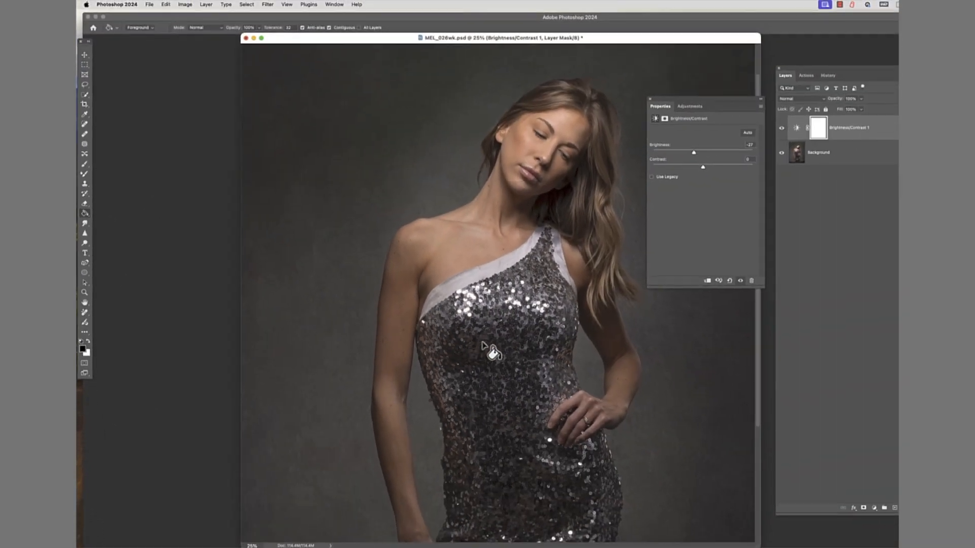
left_click(818, 133)
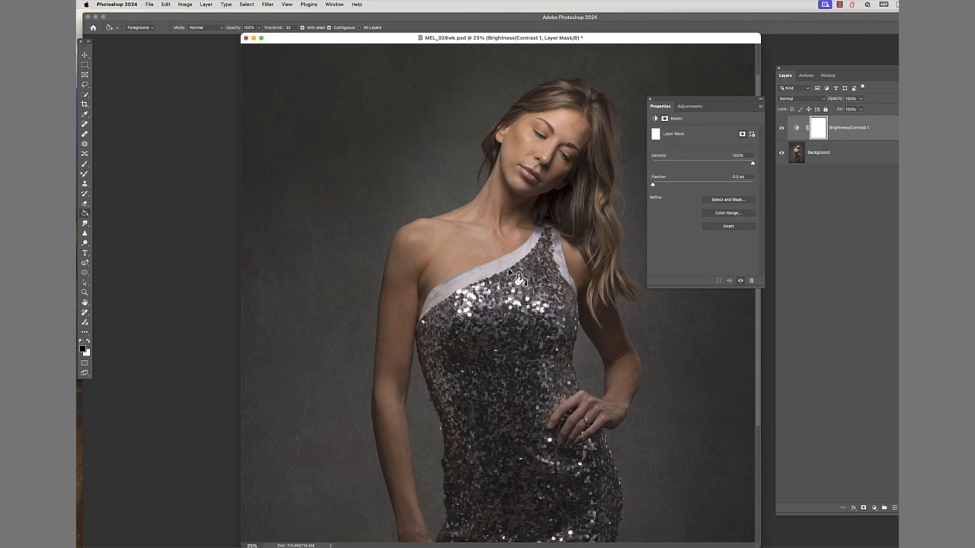
left_click(497, 305)
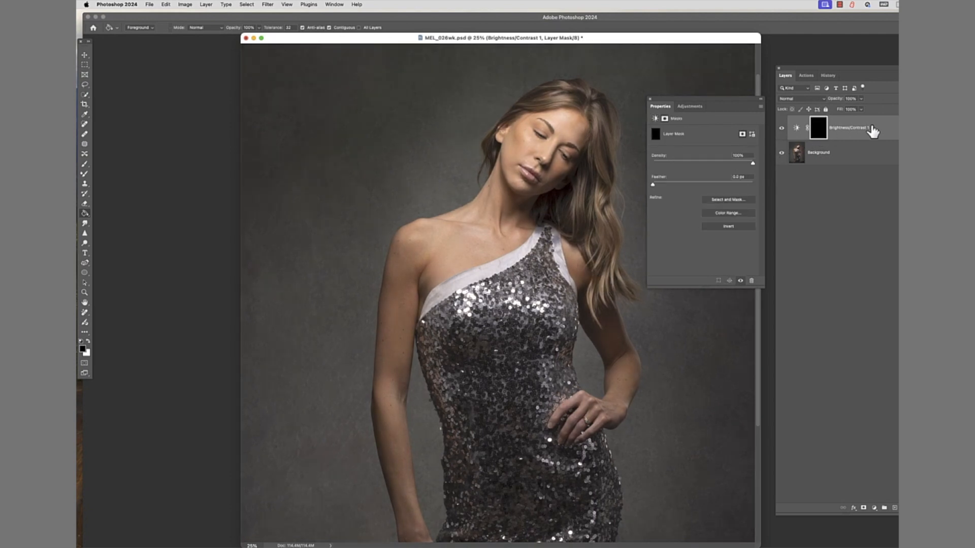
Paint white over the model's upper chest on the Brightness/Contrast mask with a smaller Brush tool tip at 11% opacity
left_click(85, 164)
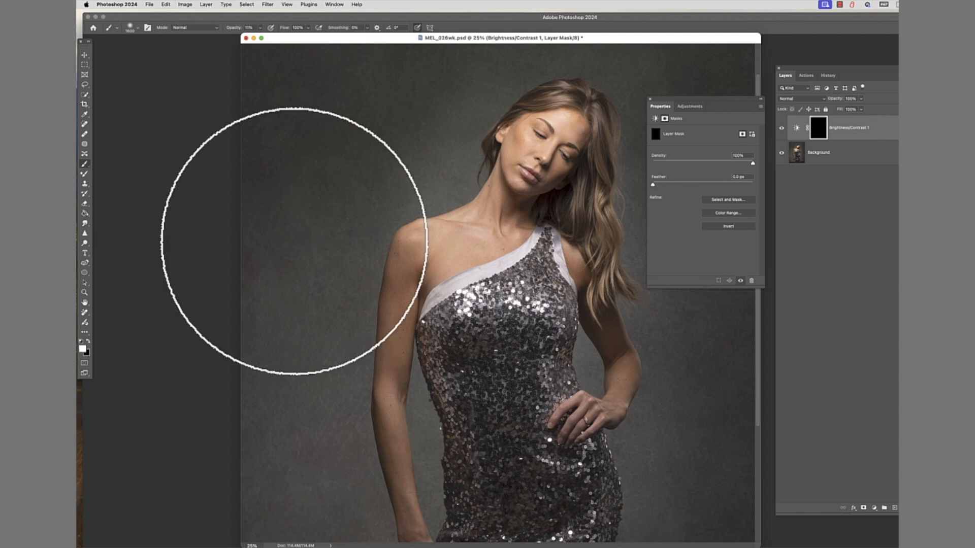
key("bracketleft")
key("bracketleft")
key("bracketleft")
key("bracketleft")
key("bracketleft")
key("bracketleft")
key("bracketleft")
key("bracketleft")
key("bracketleft")
key("bracketleft")
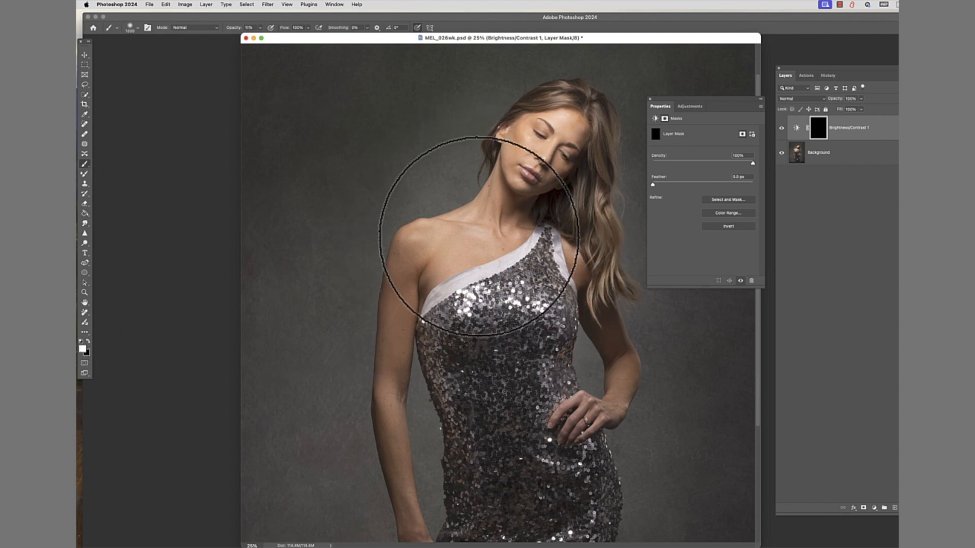
mouse_move(483, 222)
left_mouse_down()
mouse_move(418, 247)
mouse_move(486, 234)
mouse_move(436, 265)
mouse_move(502, 212)
mouse_move(443, 239)
mouse_move(479, 221)
mouse_move(462, 229)
mouse_move(480, 231)
mouse_move(463, 253)
mouse_move(502, 213)
mouse_move(440, 238)
mouse_move(429, 256)
mouse_move(451, 258)
mouse_move(468, 228)
mouse_move(429, 245)
mouse_move(481, 245)
mouse_move(454, 252)
left_mouse_up()
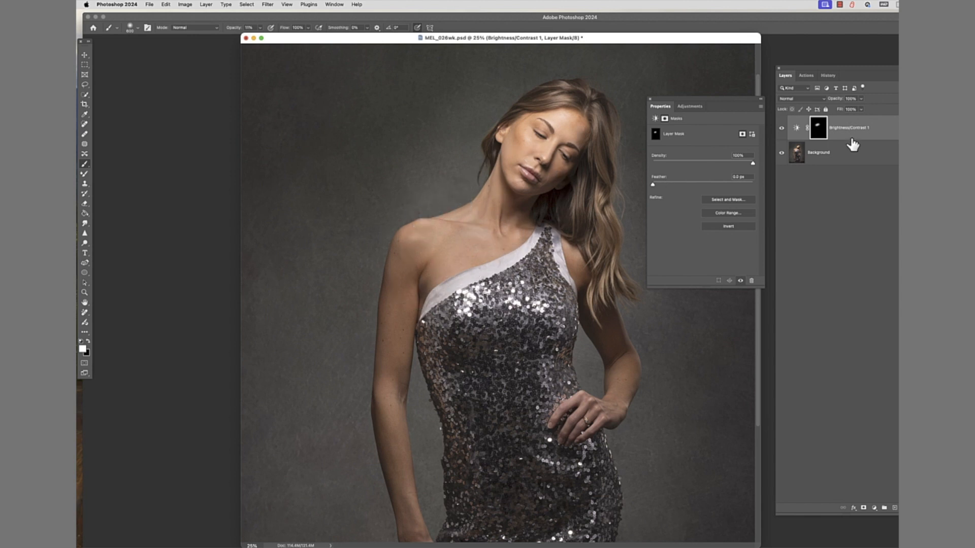
Delete the masked Brightness/Contrast adjustment layer
left_click_drag(851, 133, 894, 508)
key("z")
left_click(538, 206)
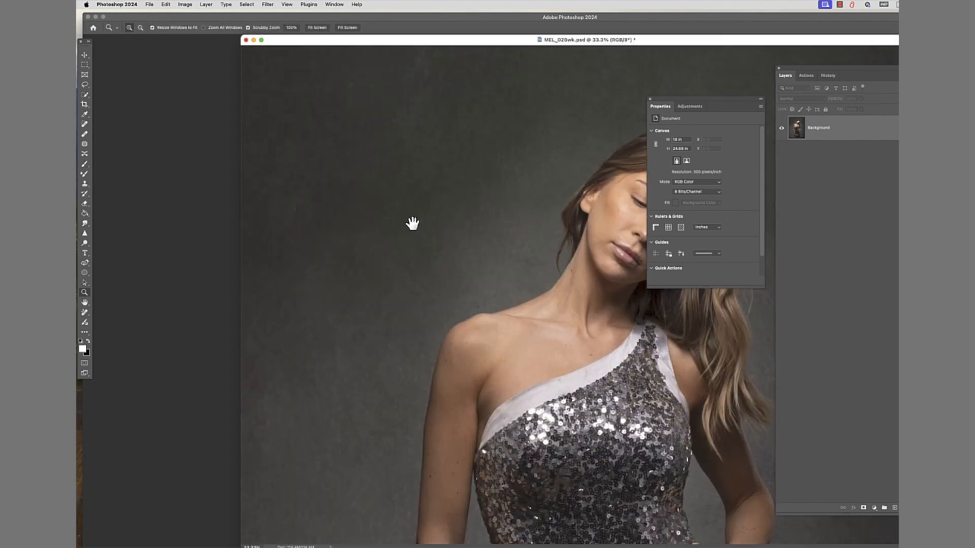
left_click_drag(612, 41, 476, 41)
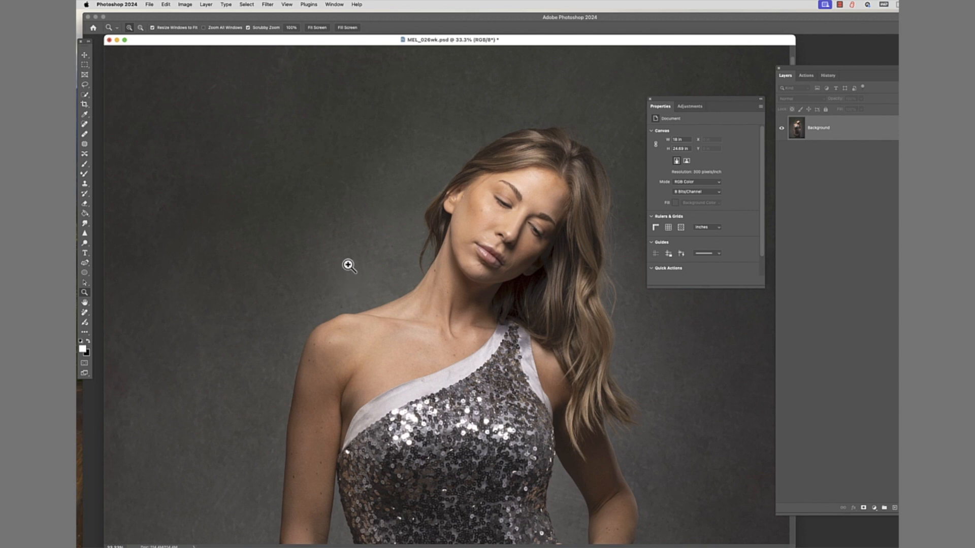
Brush the hair highlights with a smaller Adjustment Brush set to Brightness/Contrast at 39% opacity
left_click(84, 324)
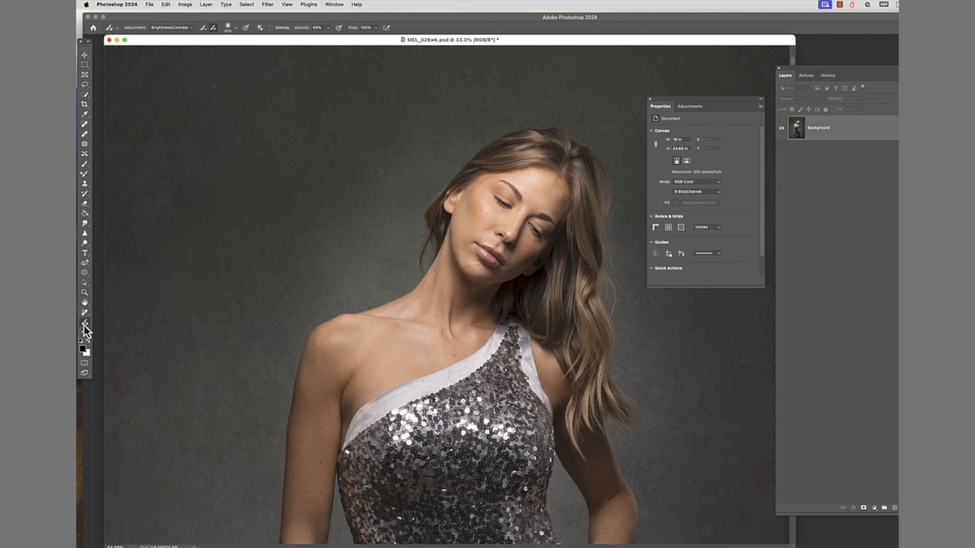
left_click(185, 30)
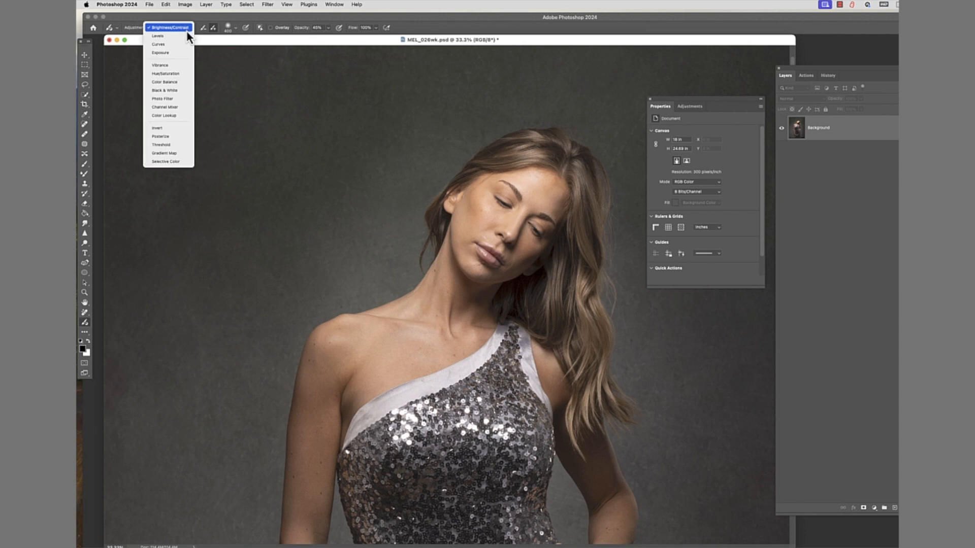
left_click(181, 29)
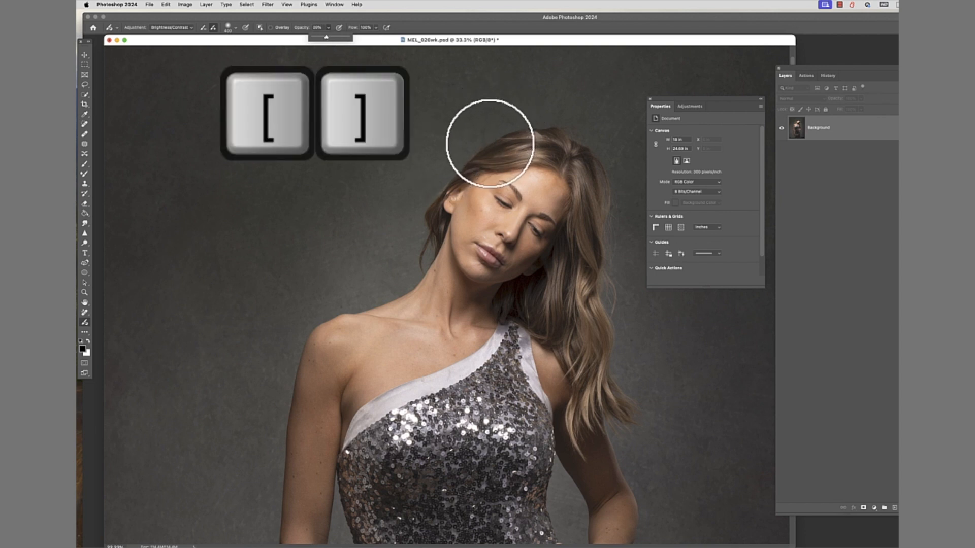
key("bracketleft")
key("bracketleft")
key("bracketleft")
key("bracketleft")
key("bracketleft")
key("bracketleft")
key("bracketleft")
key("bracketleft")
key("bracketleft")
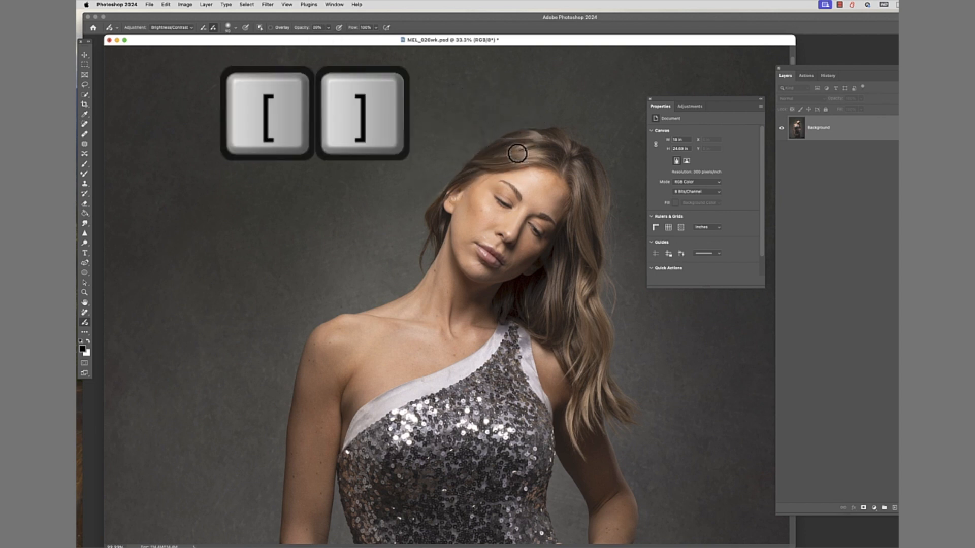
mouse_move(517, 165)
left_mouse_down()
mouse_move(540, 164)
mouse_move(505, 168)
left_mouse_up()
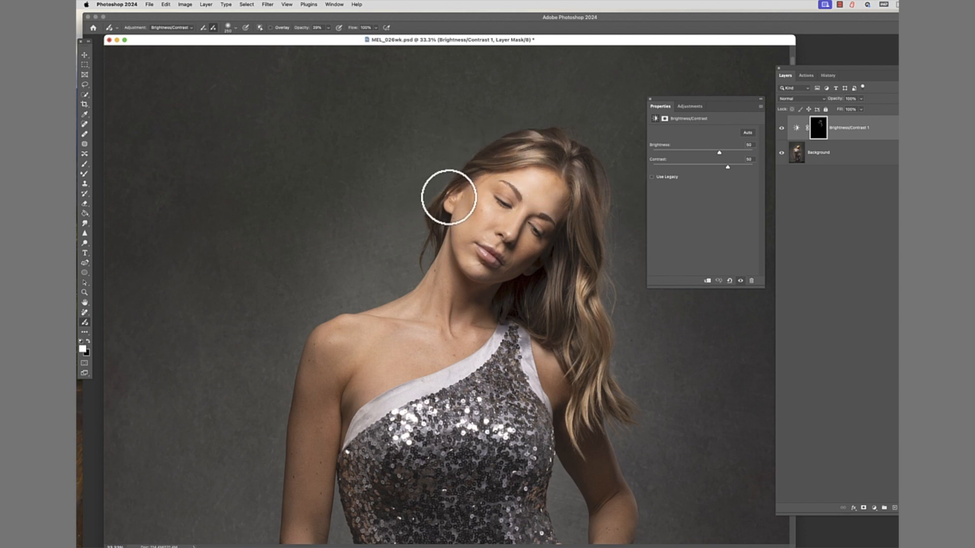
Select the Background layer and brush the shadowed hair beside the face with a smaller Adjustment Brush as a separate Brightness/Contrast adjustment
left_click(822, 155)
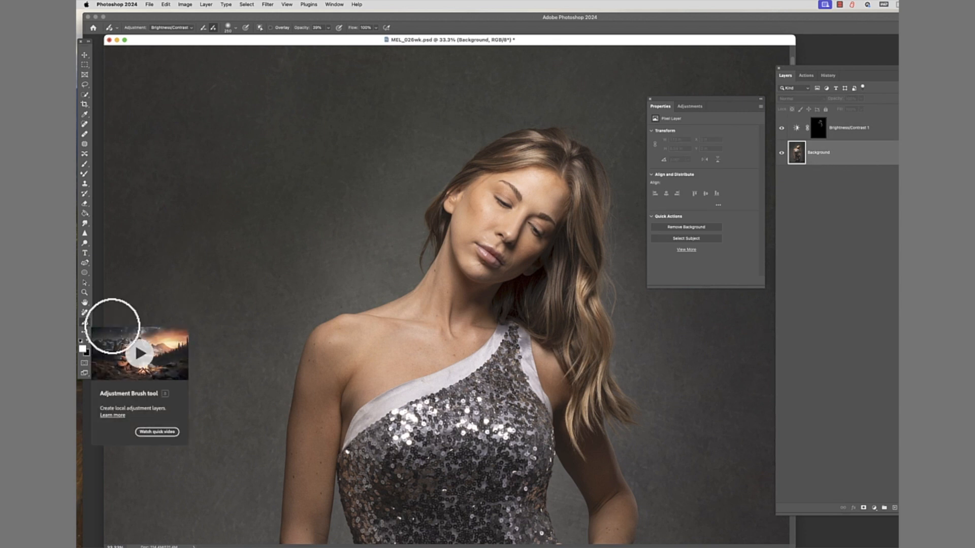
key("bracketleft")
key("bracketleft")
key("bracketleft")
key("bracketleft")
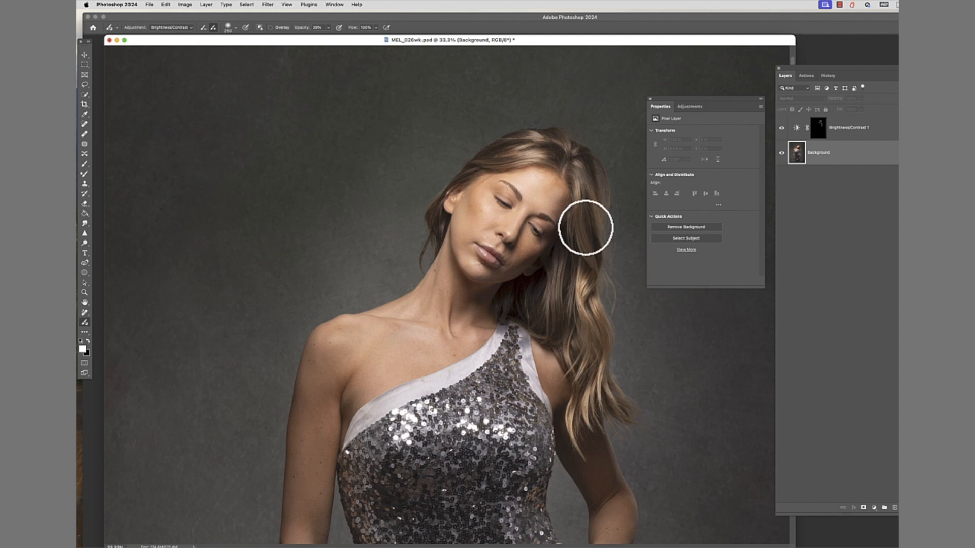
key("bracketleft")
key("bracketleft")
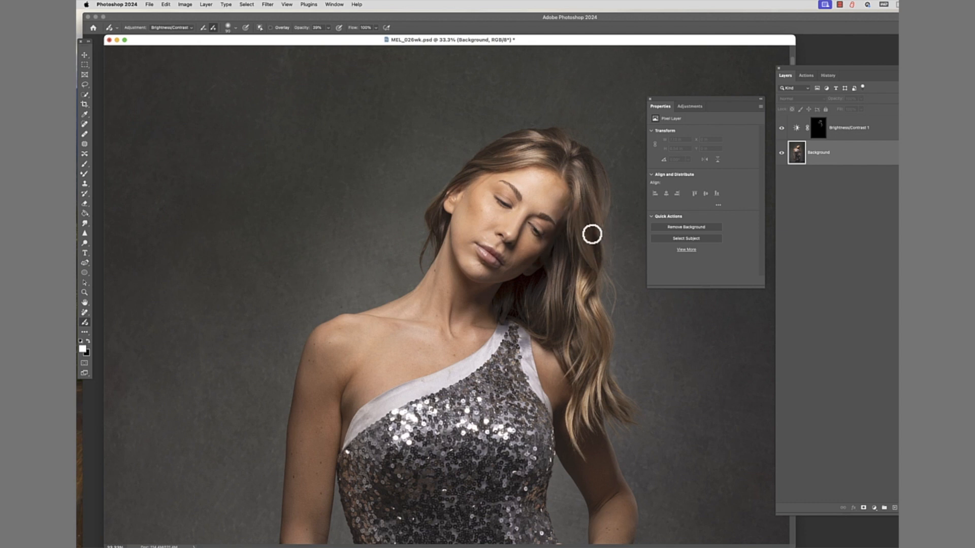
mouse_move(590, 217)
left_mouse_down()
mouse_move(596, 251)
mouse_move(590, 236)
left_mouse_up()
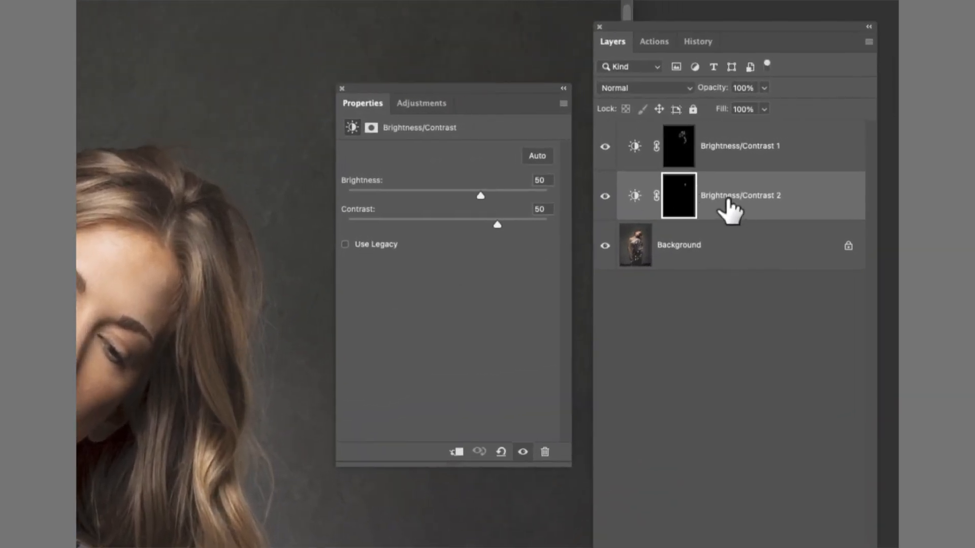
Set the second Brightness/Contrast adjustment's Contrast to 0 and Brightness to -35
left_click(545, 210)
type("0")
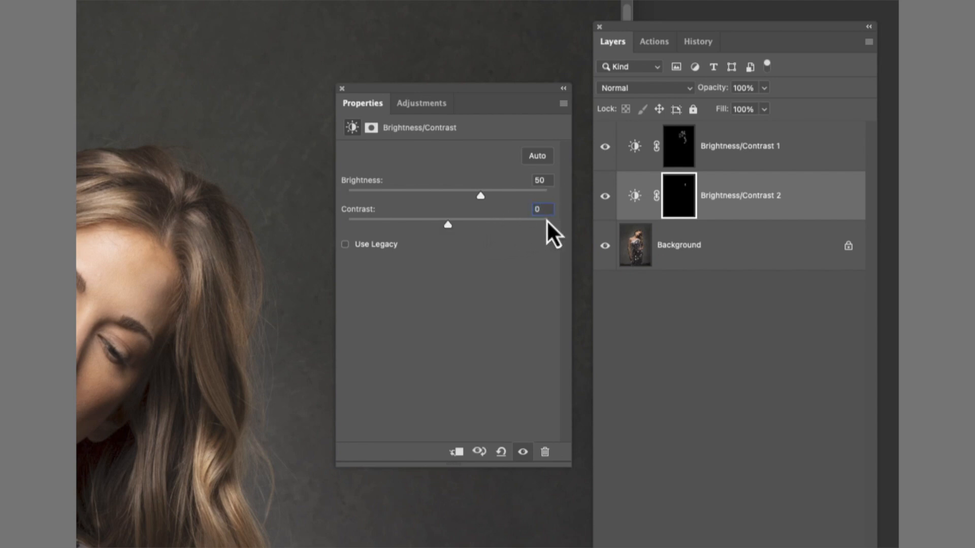
left_click_drag(480, 196, 424, 199)
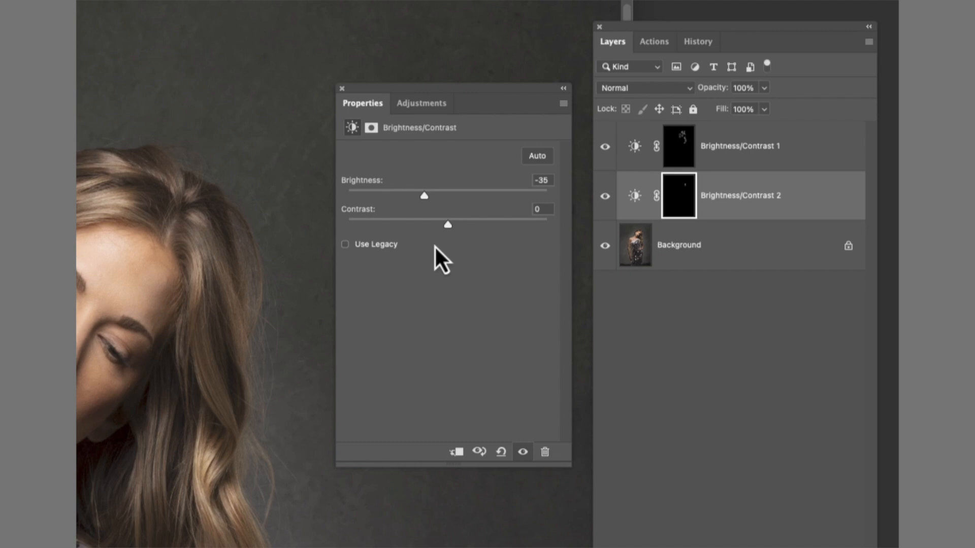
Rename the lower adjustment layer as dark and the upper one as light
double_click(731, 196)
type("dark")
key("Return")
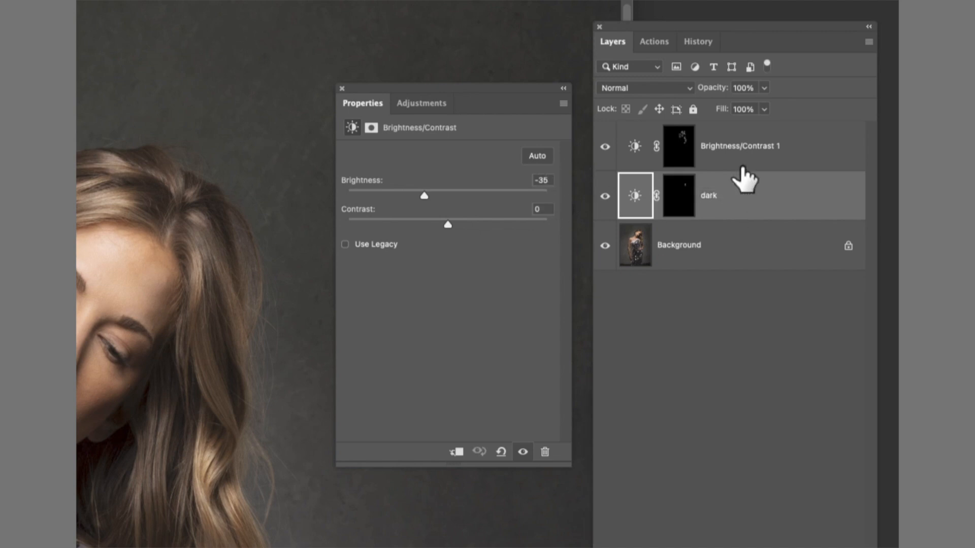
double_click(764, 147)
type("light")
key("Return")
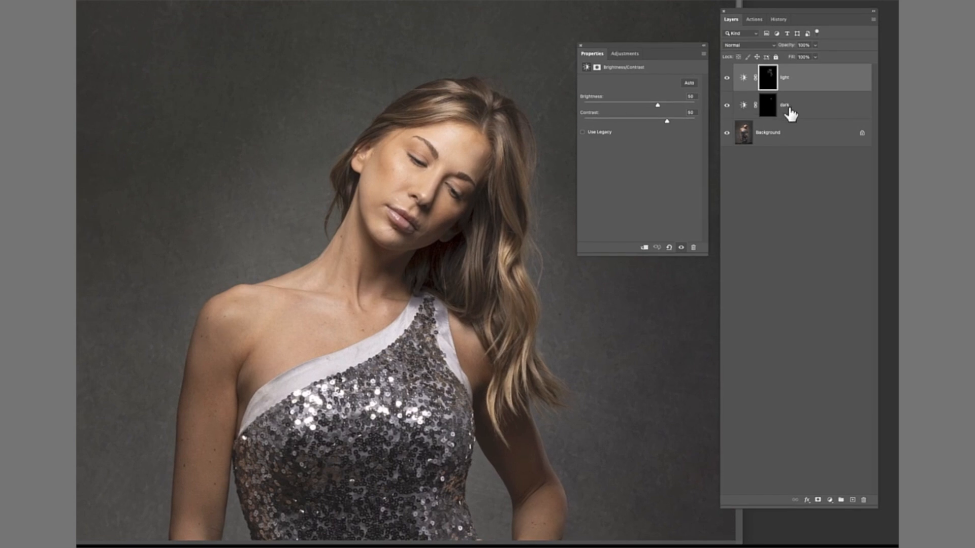
Brush more of the shadowed hair on the dark layer's mask and select the light layer
left_click(806, 109)
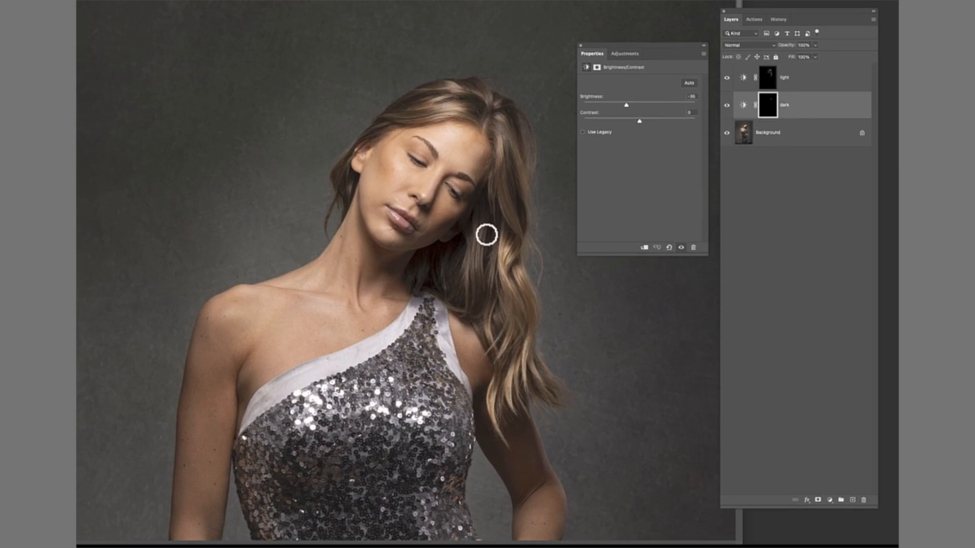
mouse_move(486, 250)
left_mouse_down()
mouse_move(481, 200)
mouse_move(479, 268)
mouse_move(467, 288)
mouse_move(470, 279)
left_mouse_up()
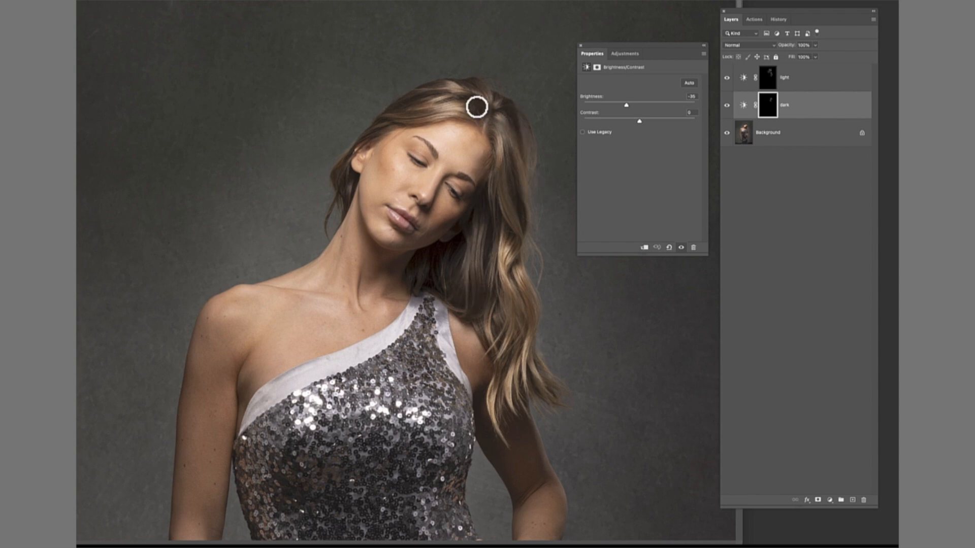
left_click(788, 81)
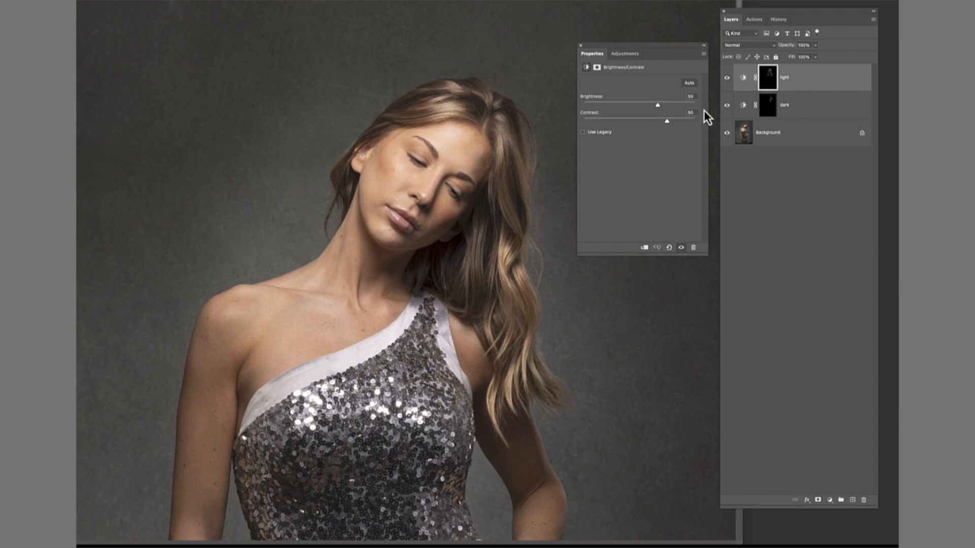
Toggle the visibility of the light and dark layers to compare the hair before and after the adjustments
left_click(727, 79)
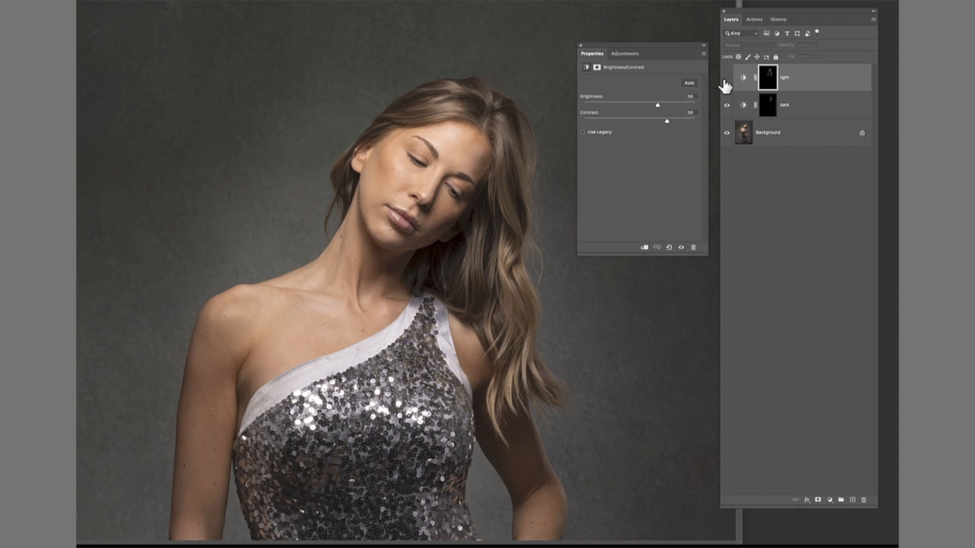
left_click(726, 78)
left_click(726, 78)
left_click(726, 78)
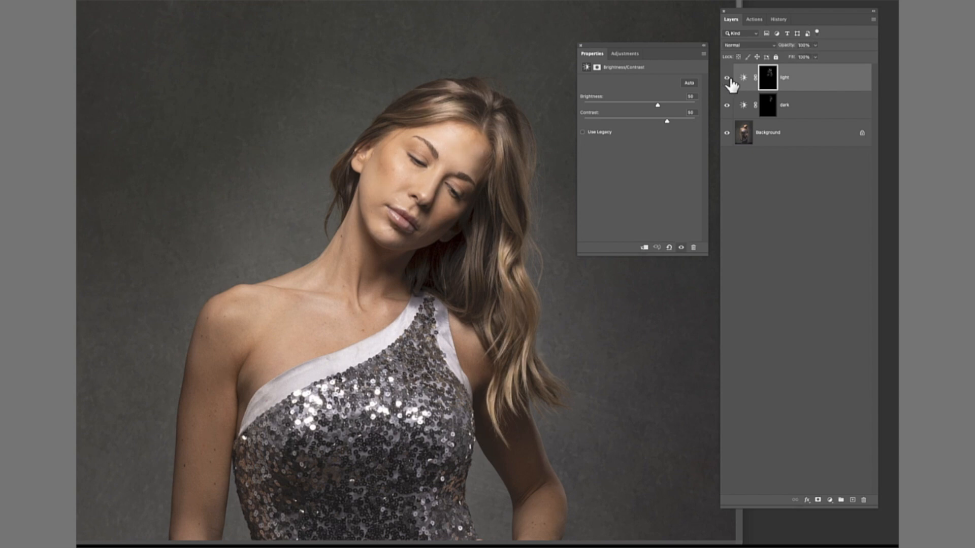
left_click(727, 107)
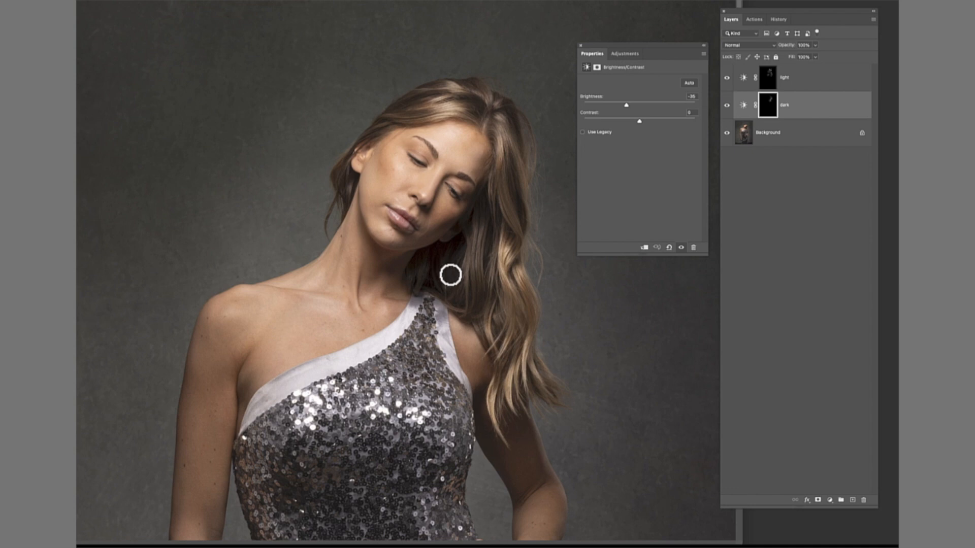
Select the Background layer and brush the model's lips with the Adjustment Brush set to Hue/Saturation
key("z")
left_click(439, 244)
left_click(374, 226)
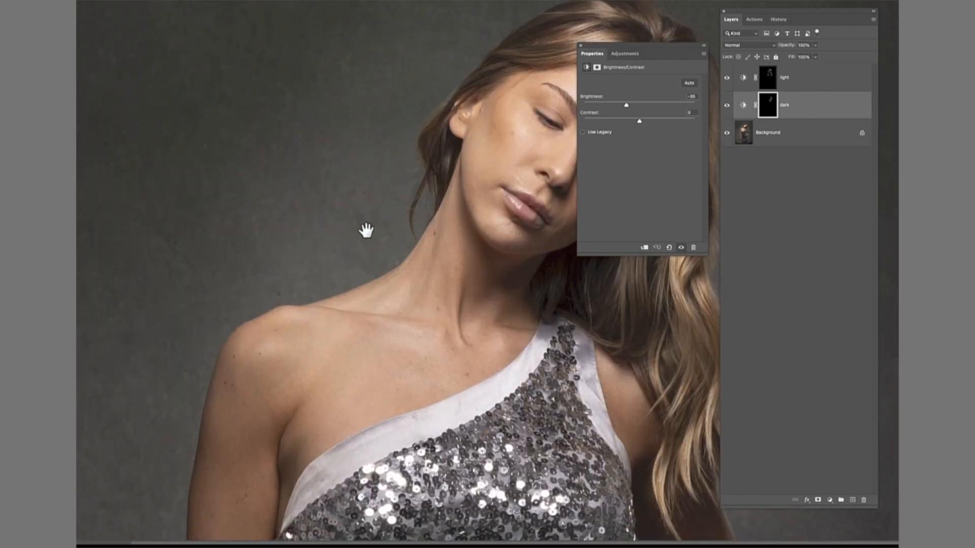
scroll(488, 274, "right", 5)
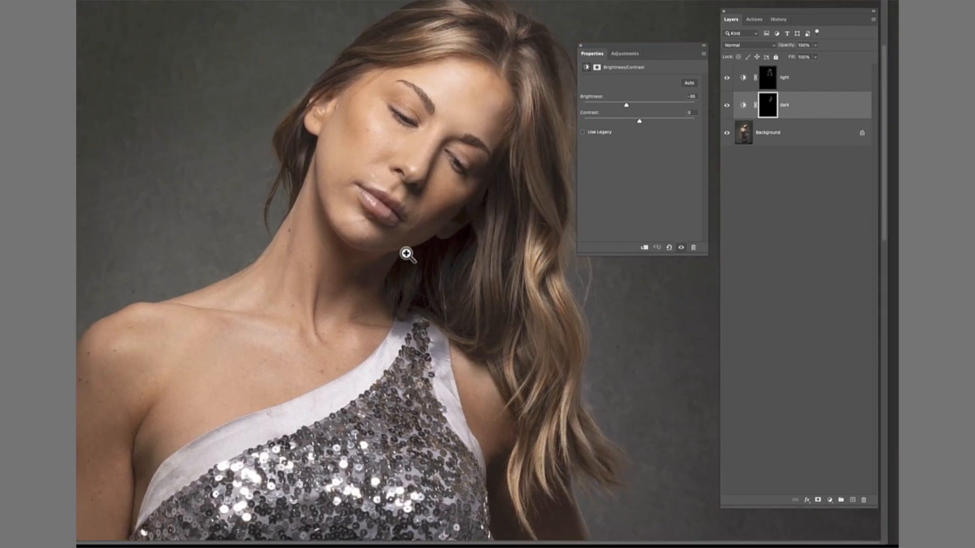
left_click(776, 138)
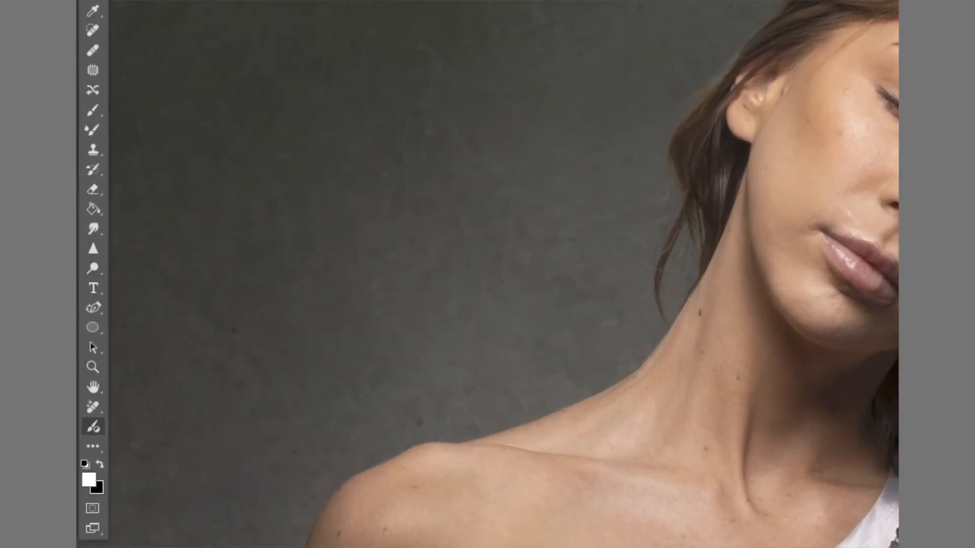
left_click(256, 54)
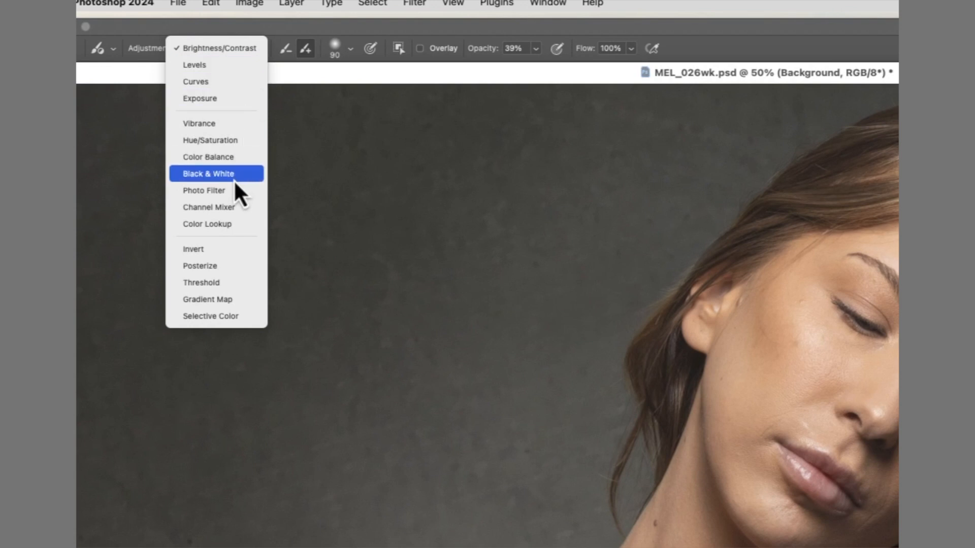
left_click(228, 143)
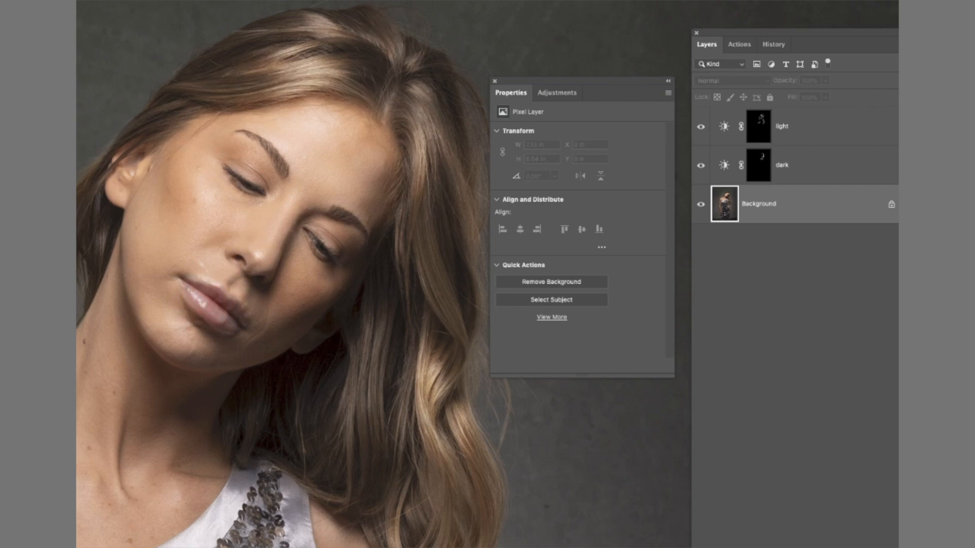
left_click_drag(197, 296, 237, 316)
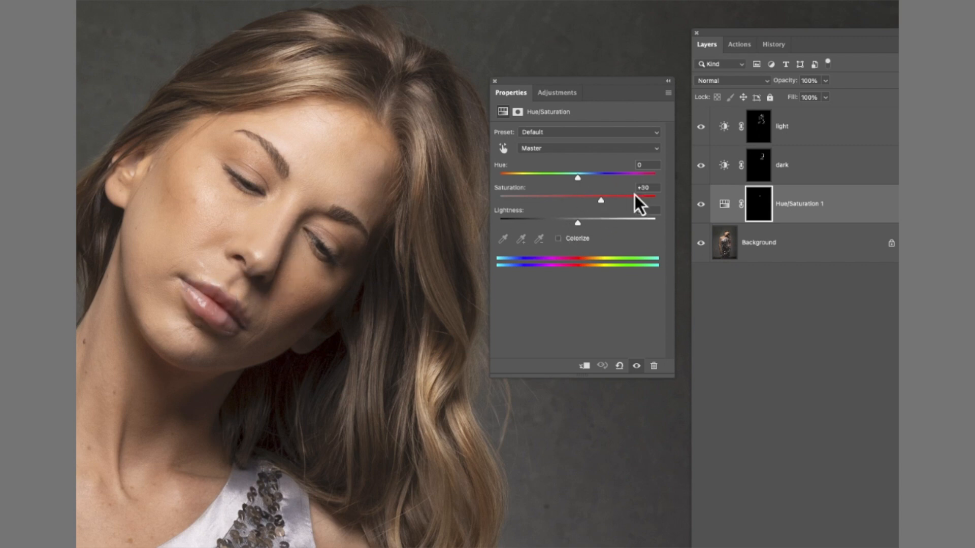
Extend the Hue/Saturation adjustment over the remaining edge of the lips with a smaller brush
key("bracketleft")
key("bracketleft")
key("bracketleft")
mouse_move(230, 323)
left_mouse_down()
mouse_move(230, 303)
mouse_move(190, 292)
mouse_move(237, 327)
mouse_move(189, 288)
mouse_move(233, 318)
left_mouse_up()
Toggle the Hue/Saturation layer's visibility to compare the lips with and without the adjustment
left_click(700, 205)
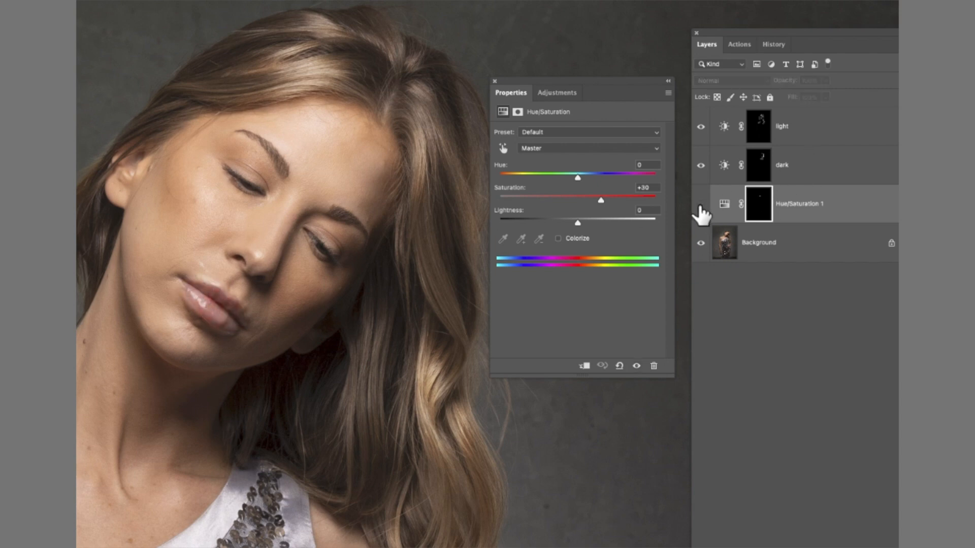
left_click(700, 205)
left_click(701, 205)
left_click(701, 205)
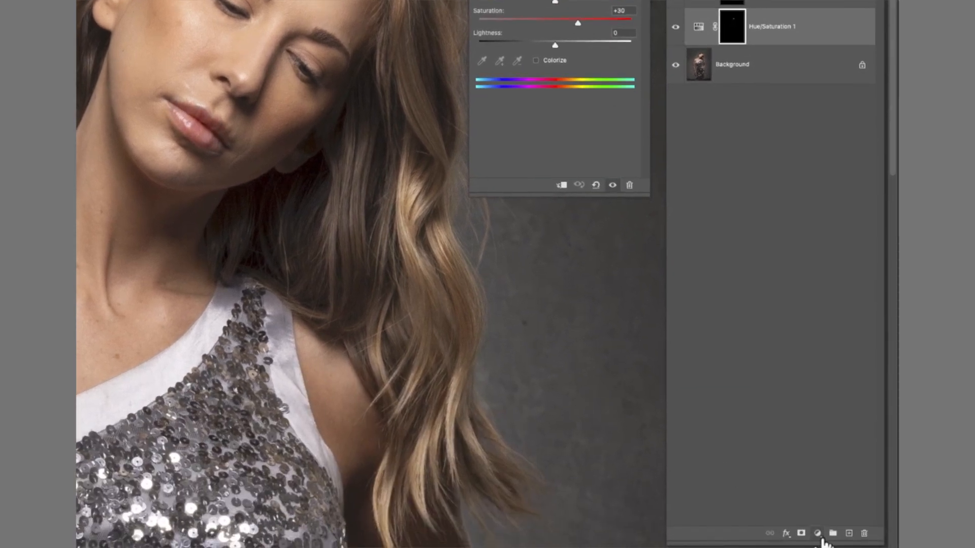
Add a Color Lookup adjustment layer above the Hue/Saturation layer
left_click(816, 534)
left_click(817, 528)
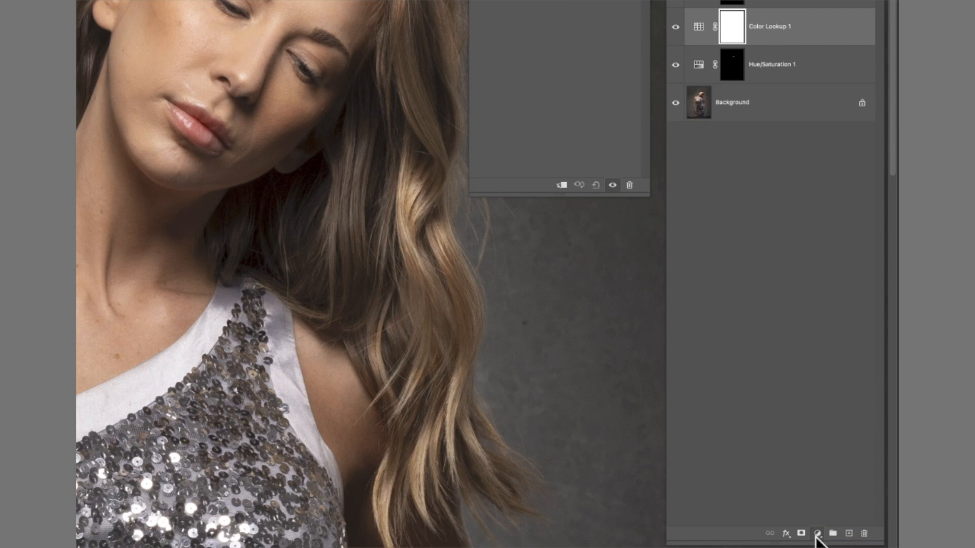
Compare the available adjustment layer types with the adjustment types offered for the Adjustment Brush
left_click(817, 534)
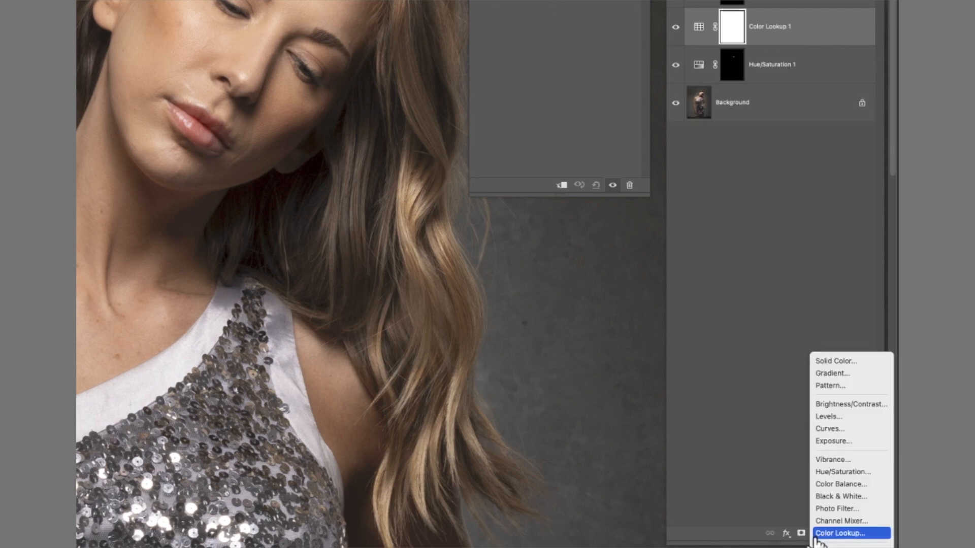
left_click(747, 287)
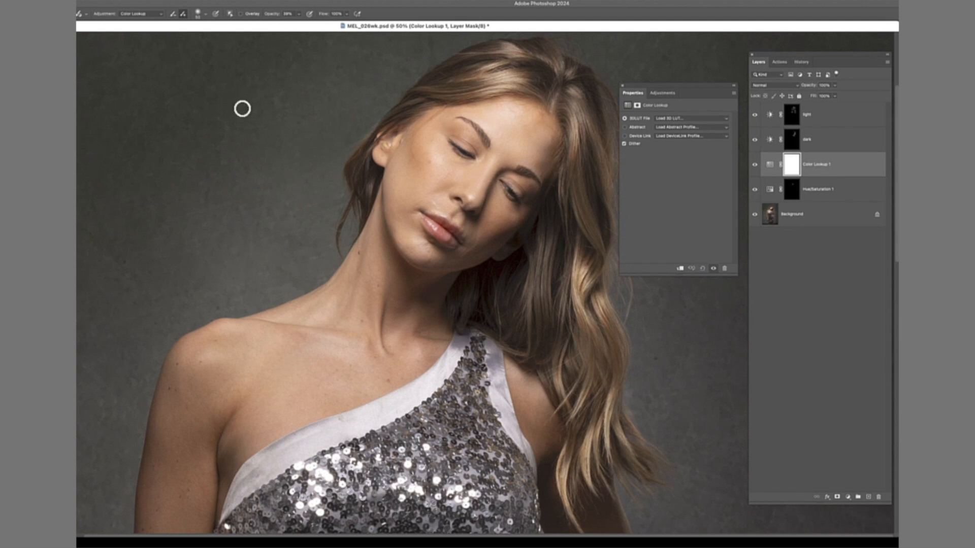
left_click(162, 15)
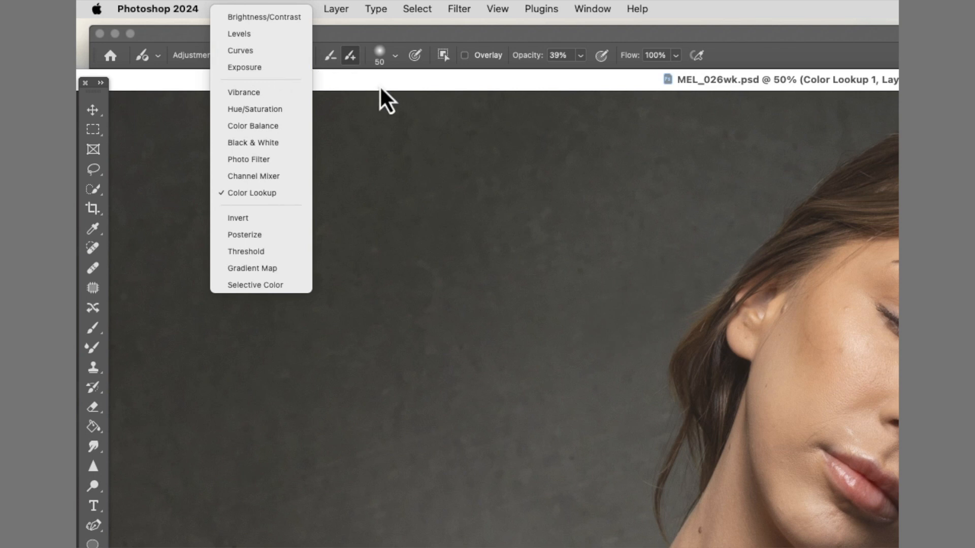
left_click(396, 87)
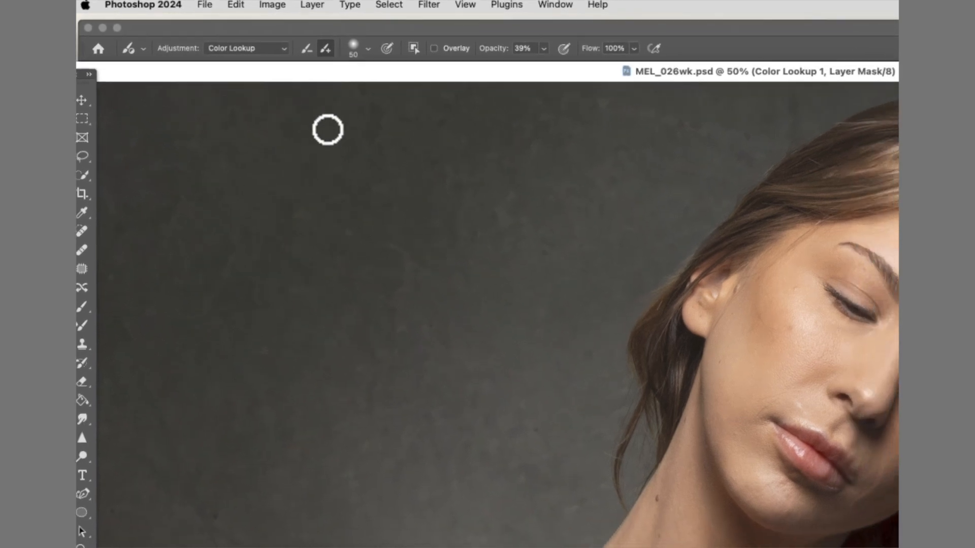